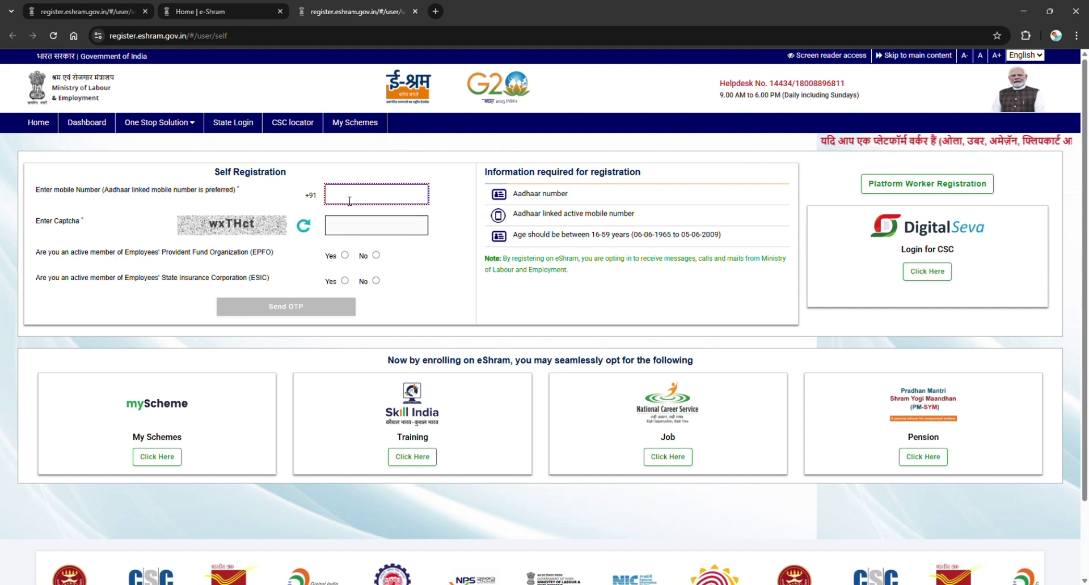
Enter the captcha and answer No to both EPFO and ESIC membership.
click(356, 231)
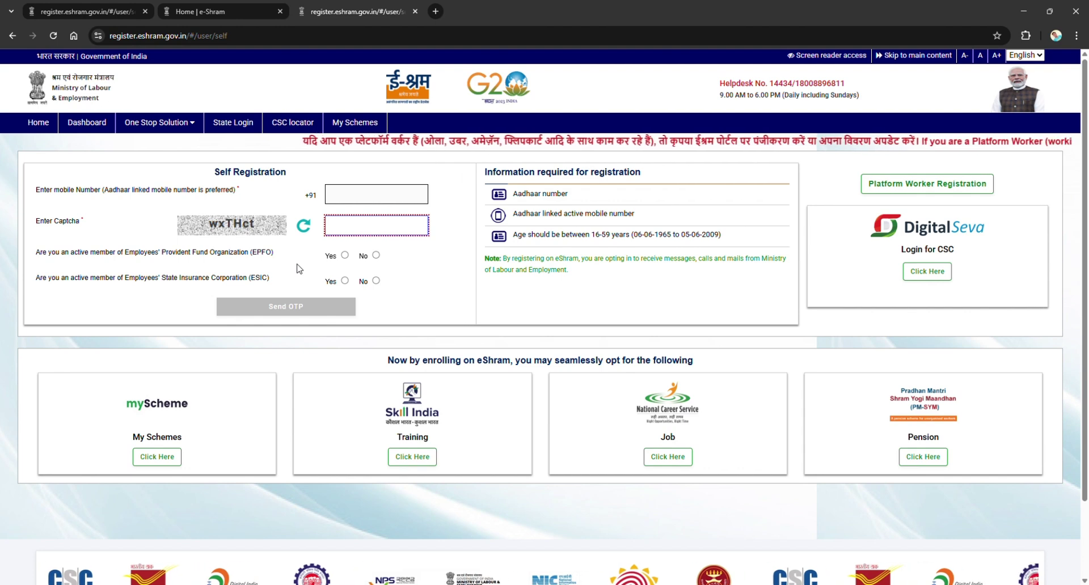
click(345, 255)
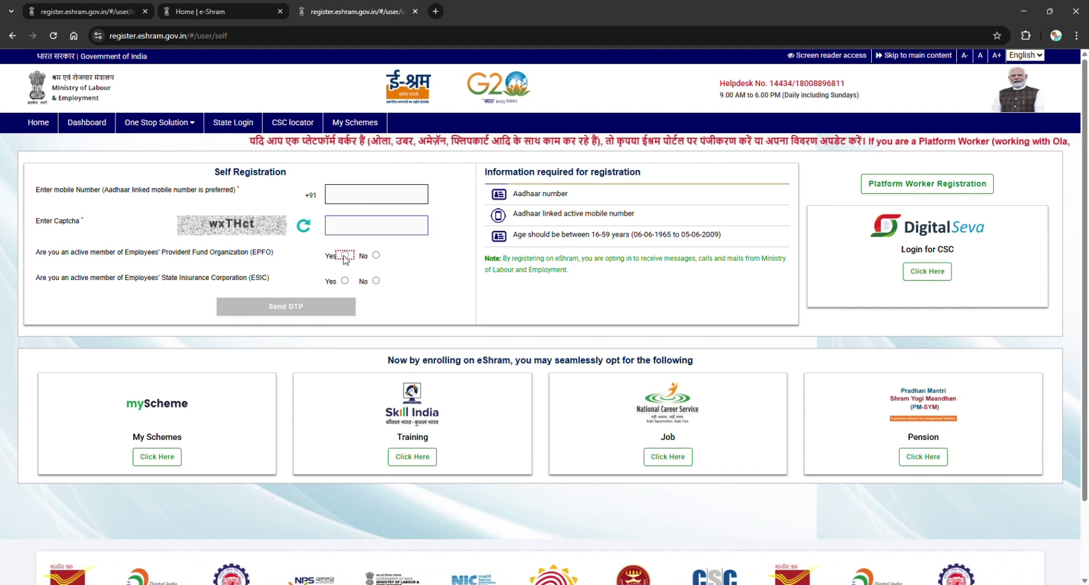
click(363, 256)
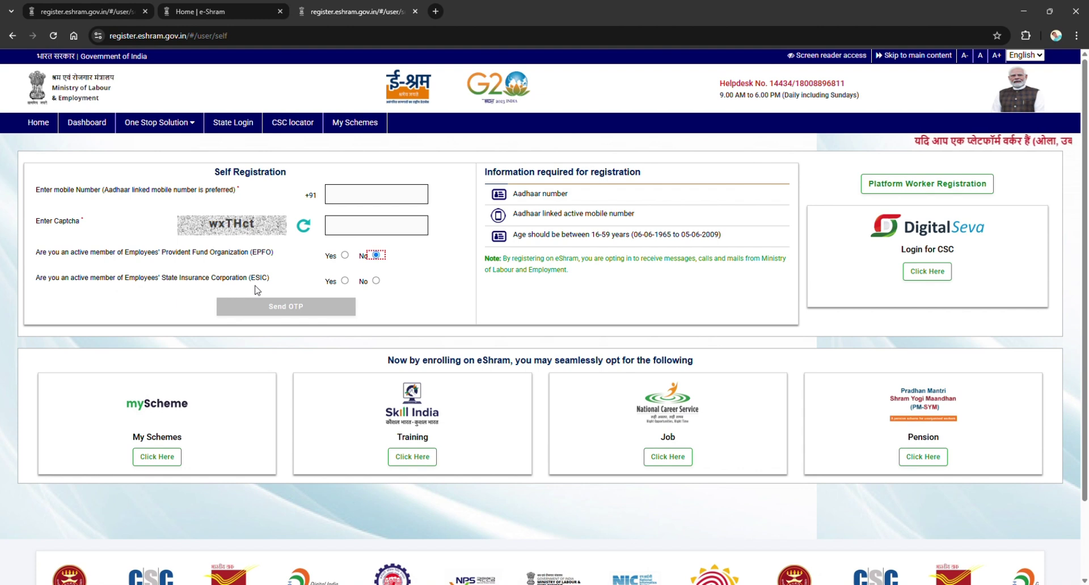
click(345, 281)
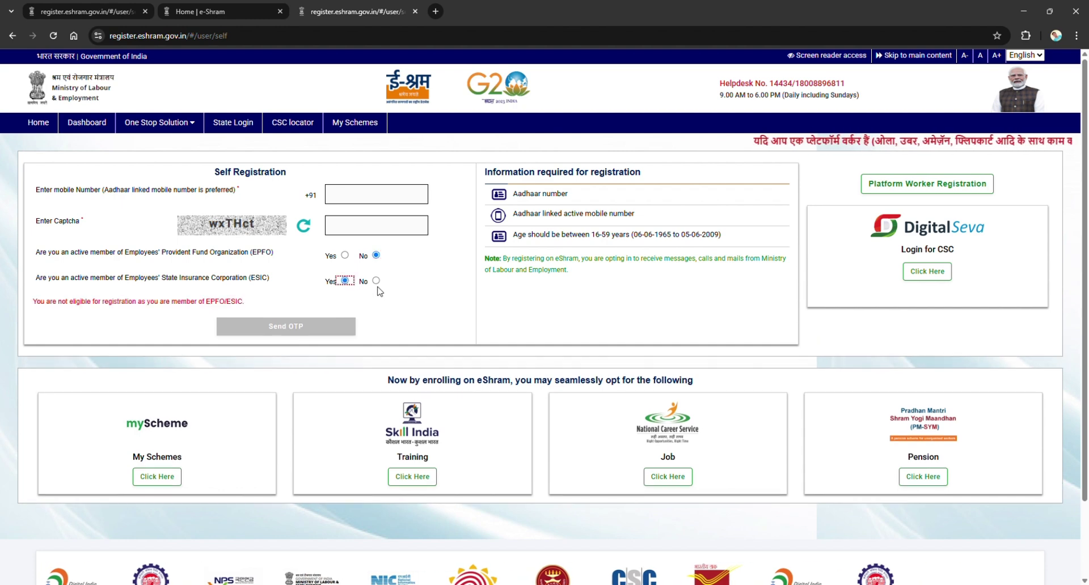
click(376, 280)
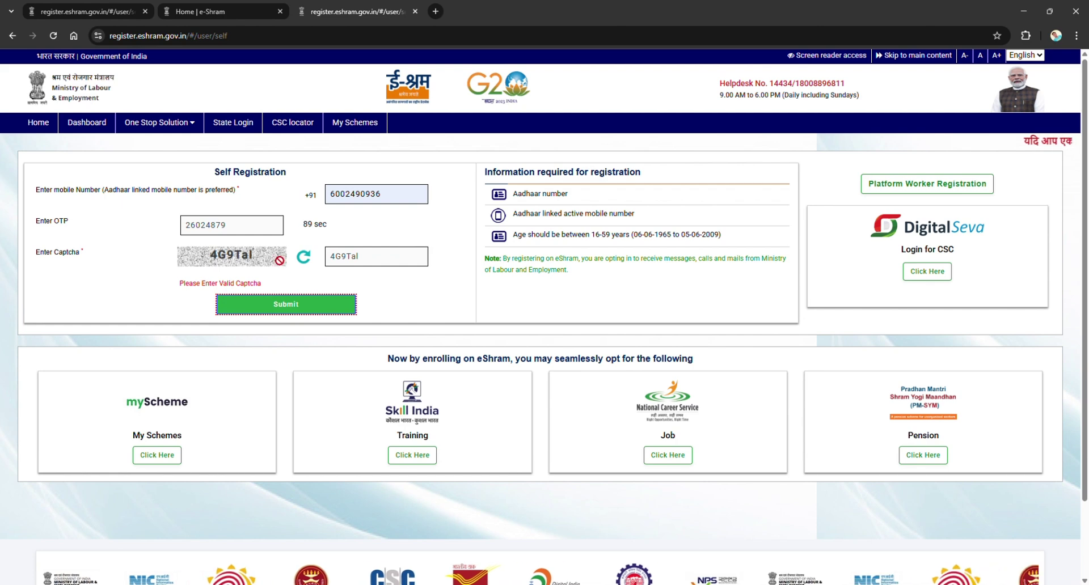
Proceed to Aadhaar e-KYC, enter the Aadhaar number, choose OTP verification and enter the captcha.
click(322, 299)
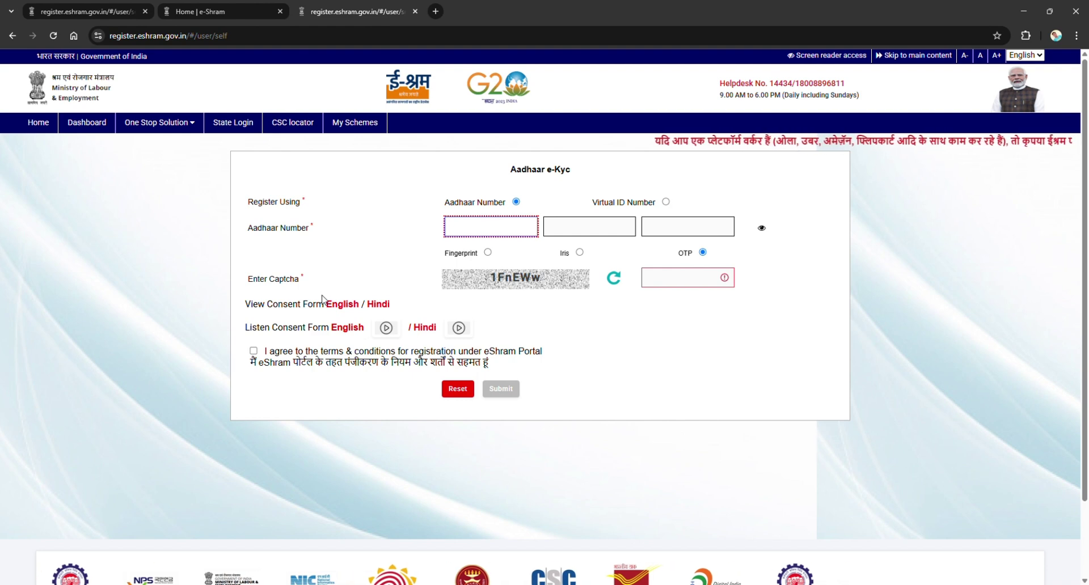
key(Tab)
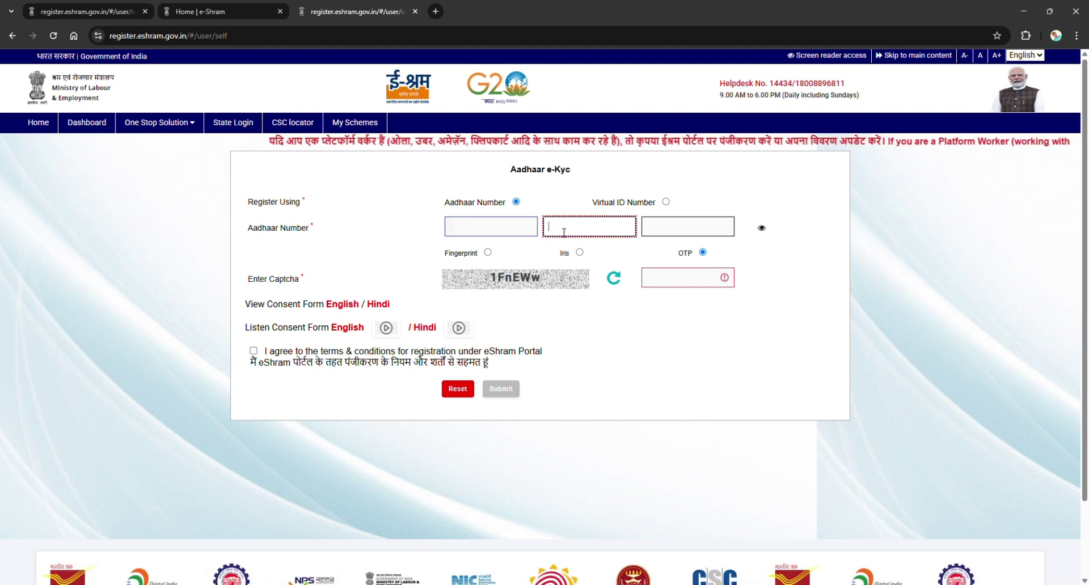
key(Tab)
click(533, 235)
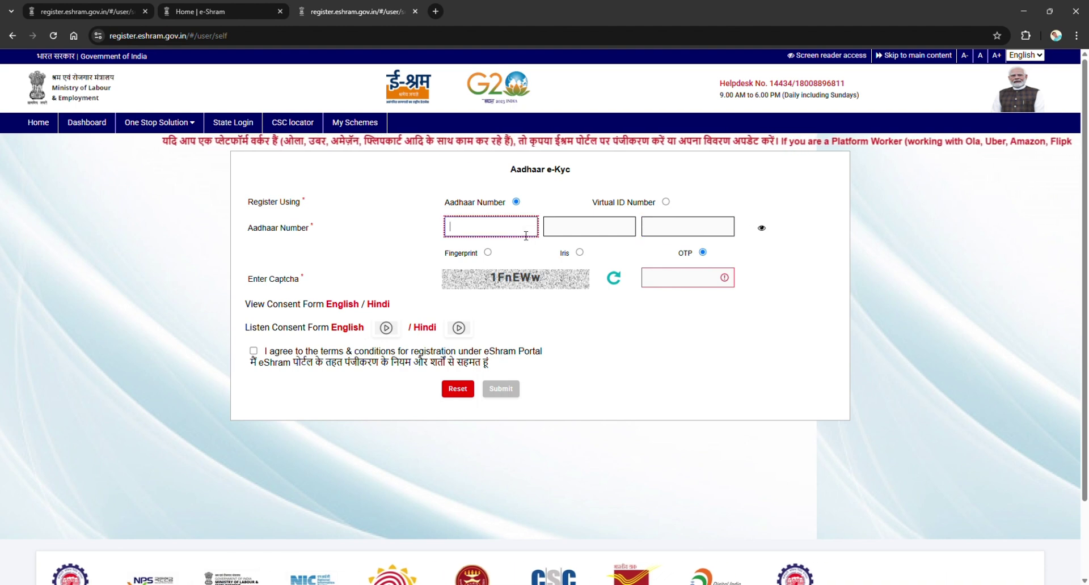
click(581, 236)
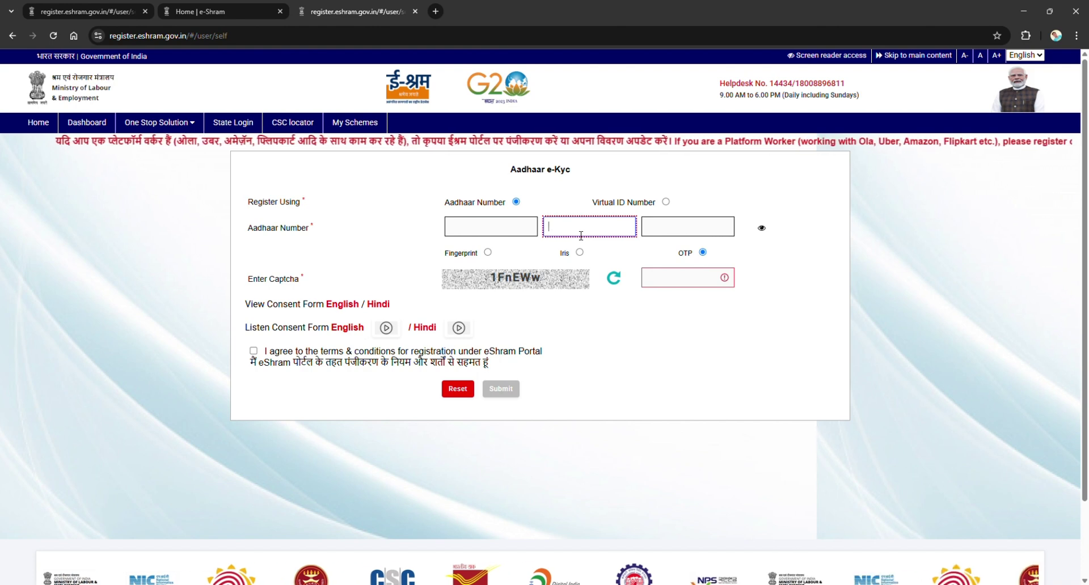
click(671, 234)
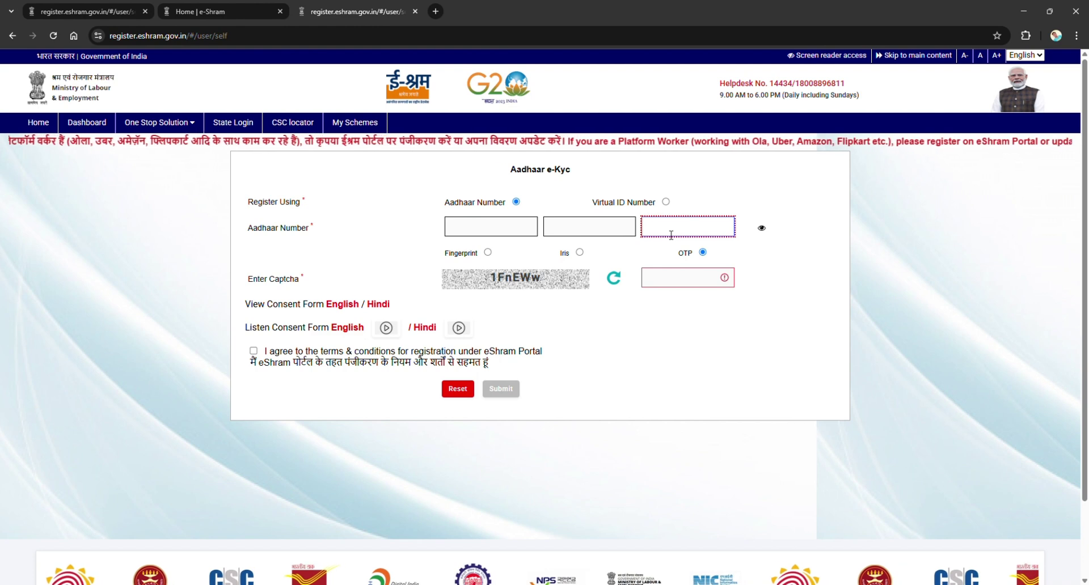
click(704, 253)
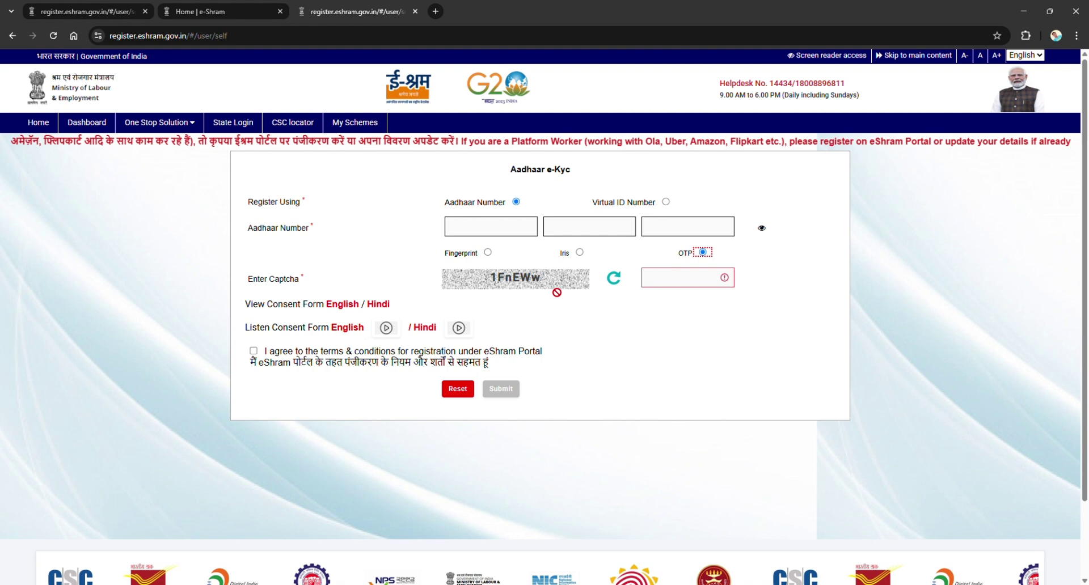
click(659, 282)
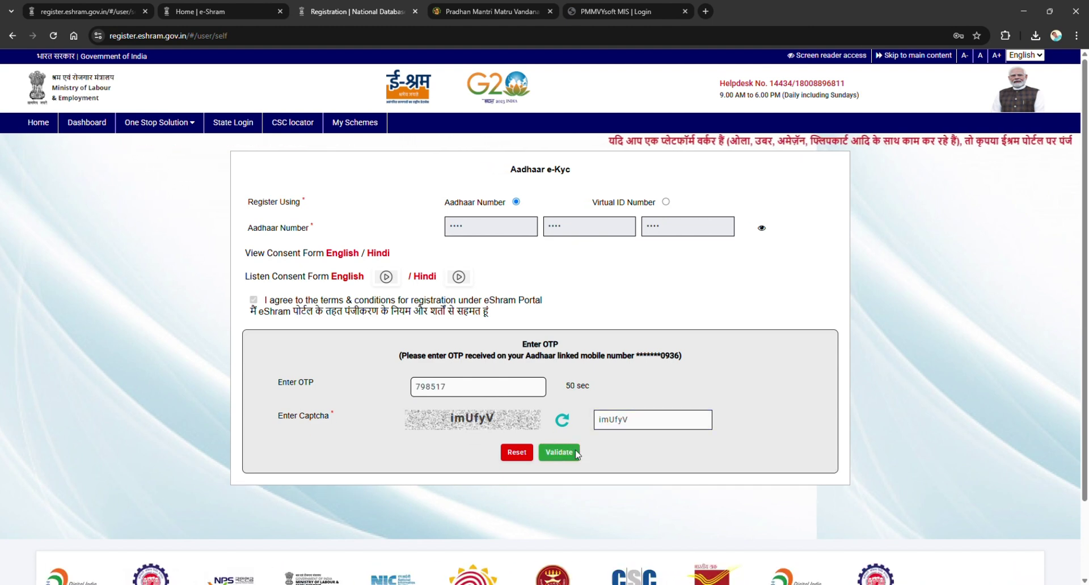
Validate the Aadhaar OTP and continue to the Personal Information section.
click(574, 451)
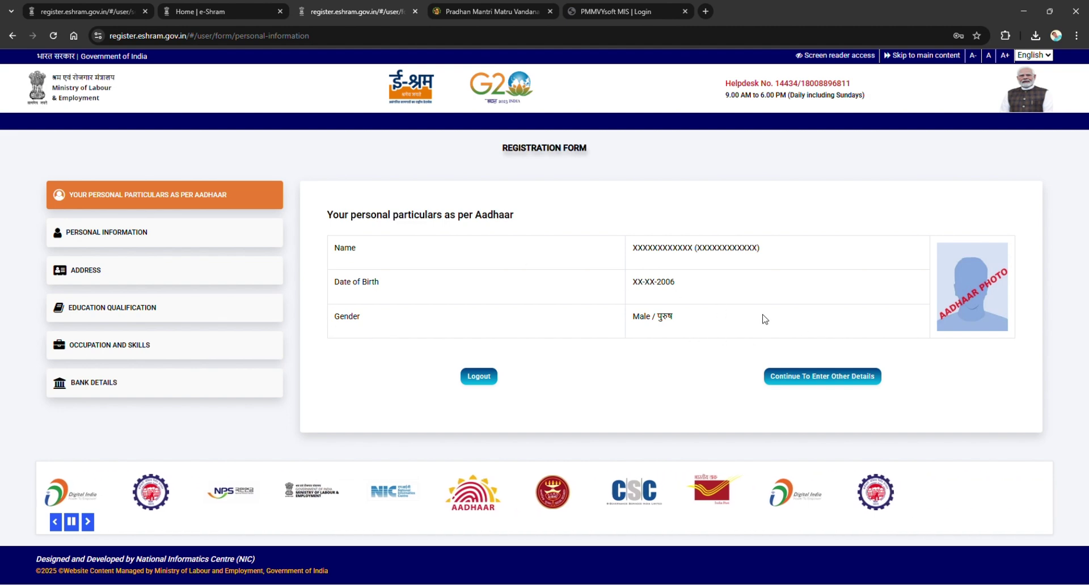
click(796, 383)
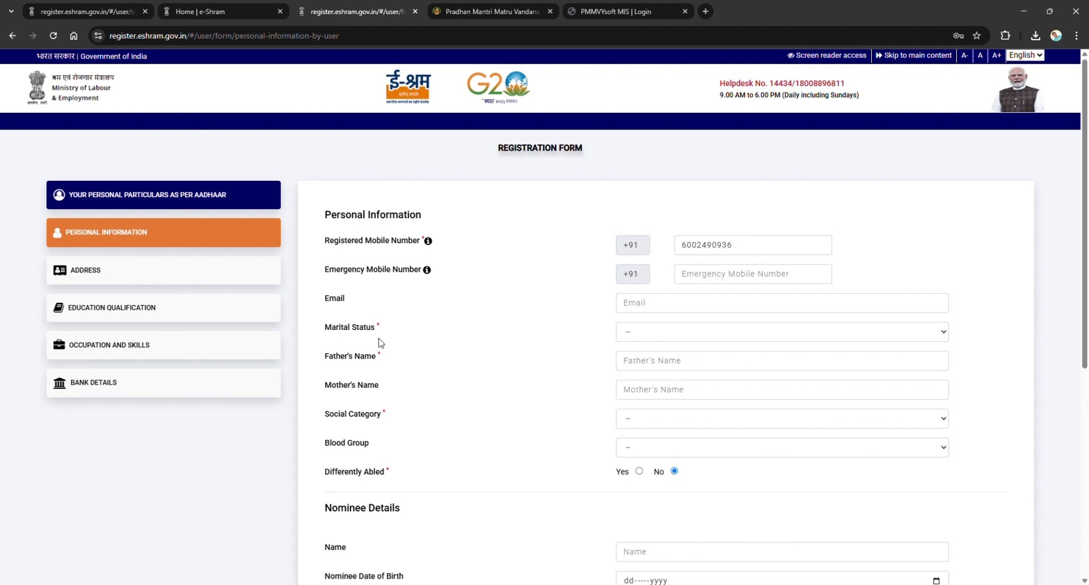
Set marital status to Never married and social category to ST.
click(690, 342)
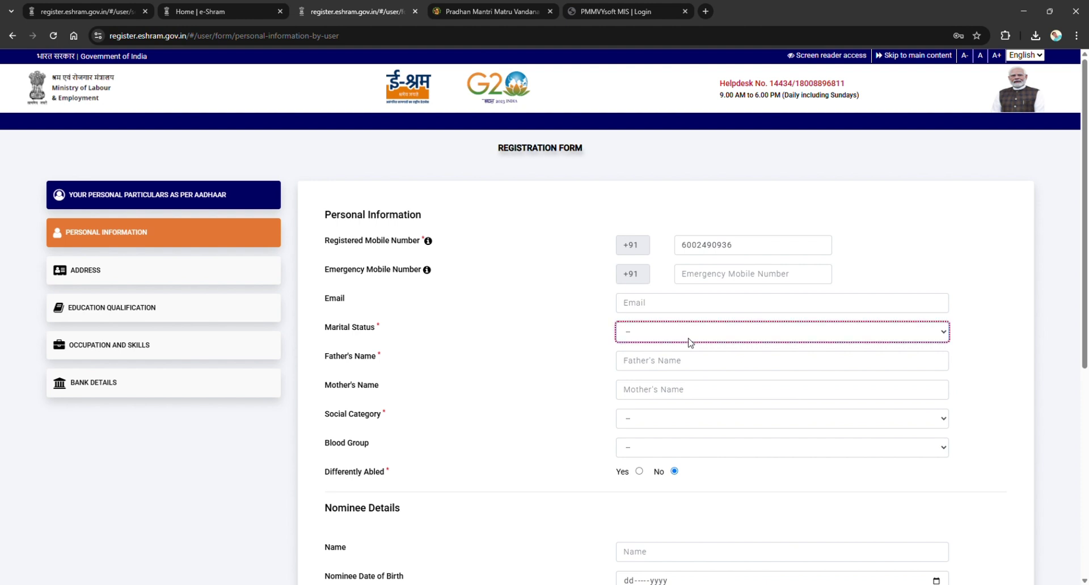
click(665, 366)
scroll(612, 406, down, 2)
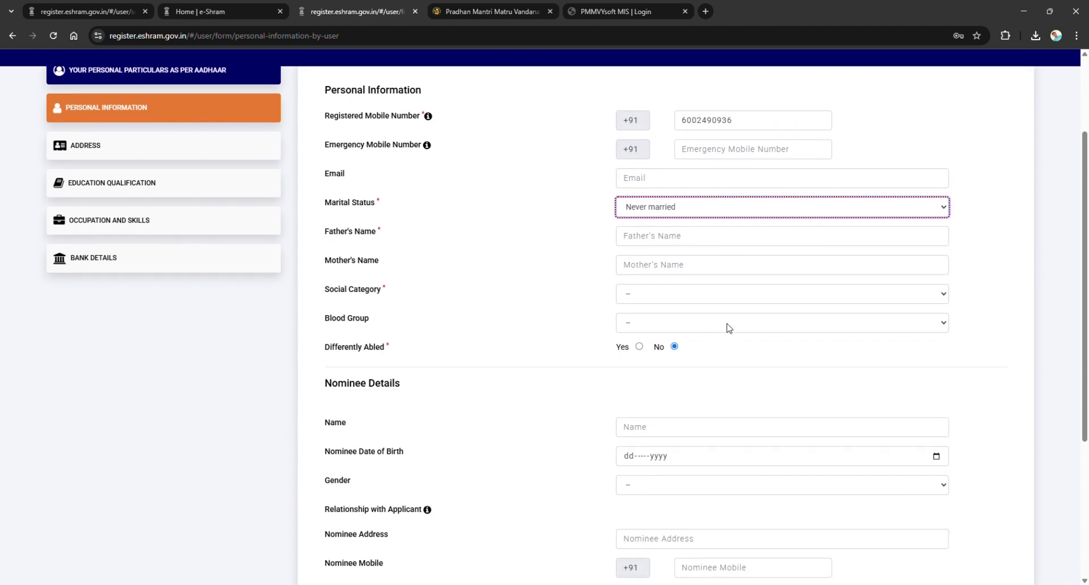
click(859, 295)
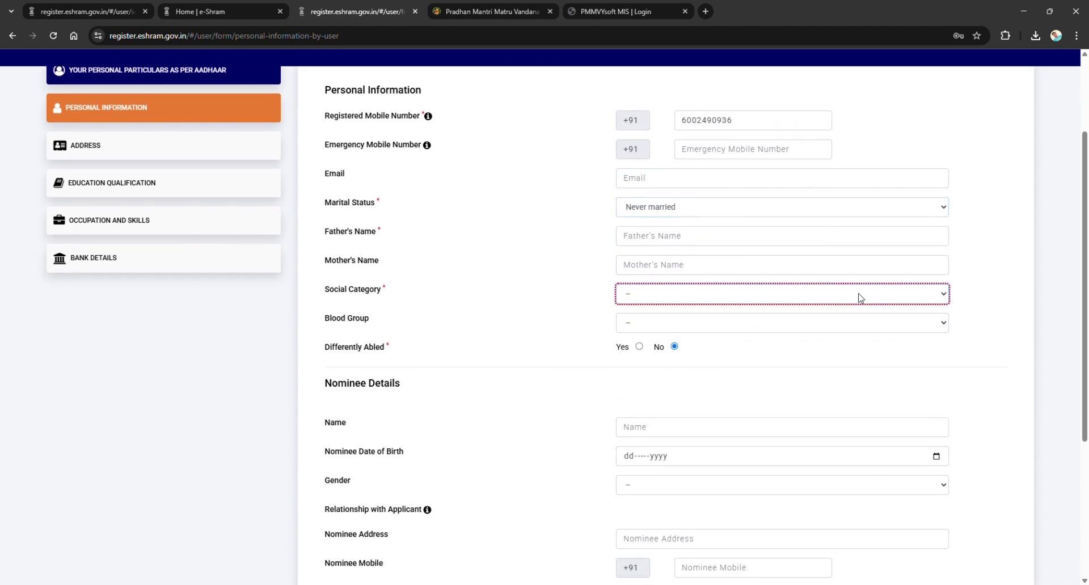
click(837, 347)
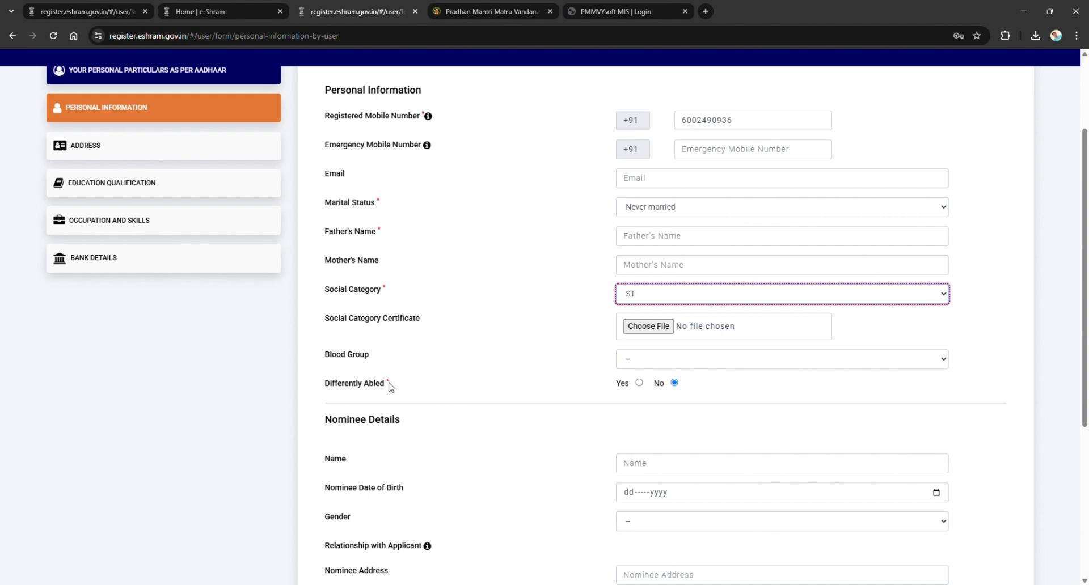
Leave blood group unset, keep Differently Abled as No, and save personal information.
click(736, 368)
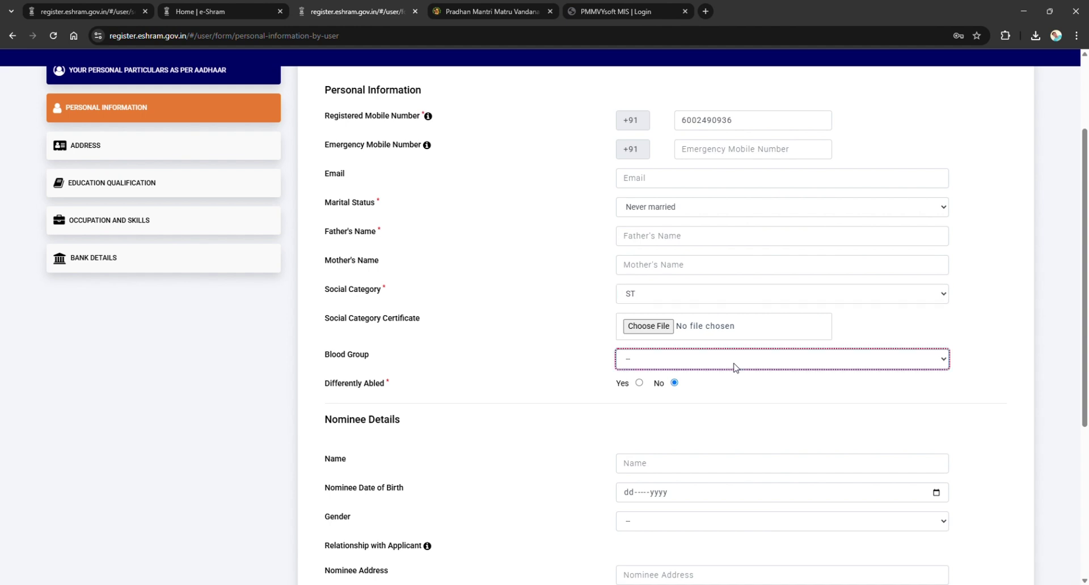
click(569, 374)
scroll(569, 374, down, 1)
click(673, 301)
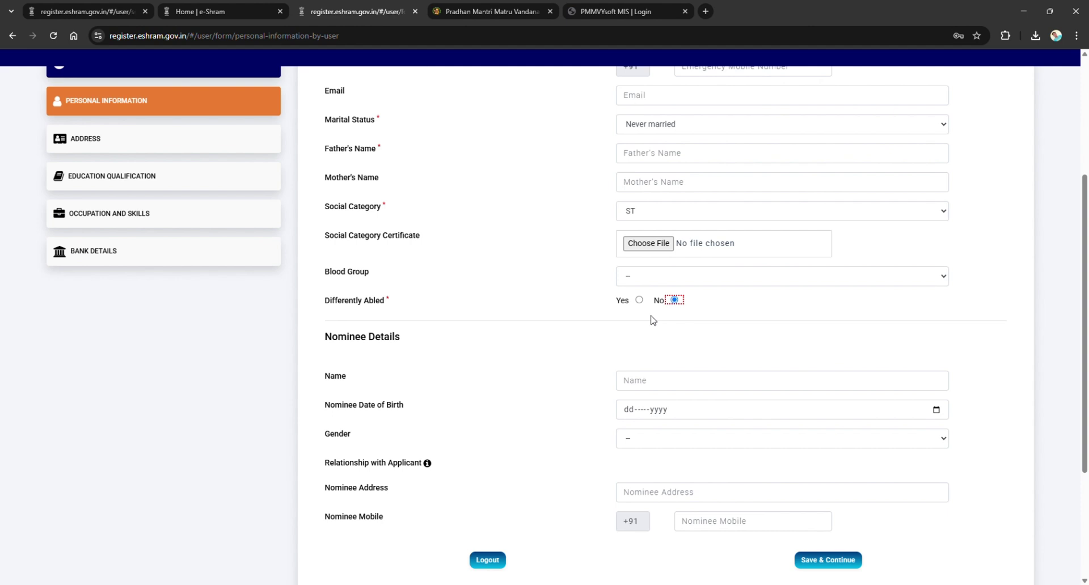
scroll(653, 320, down, 2)
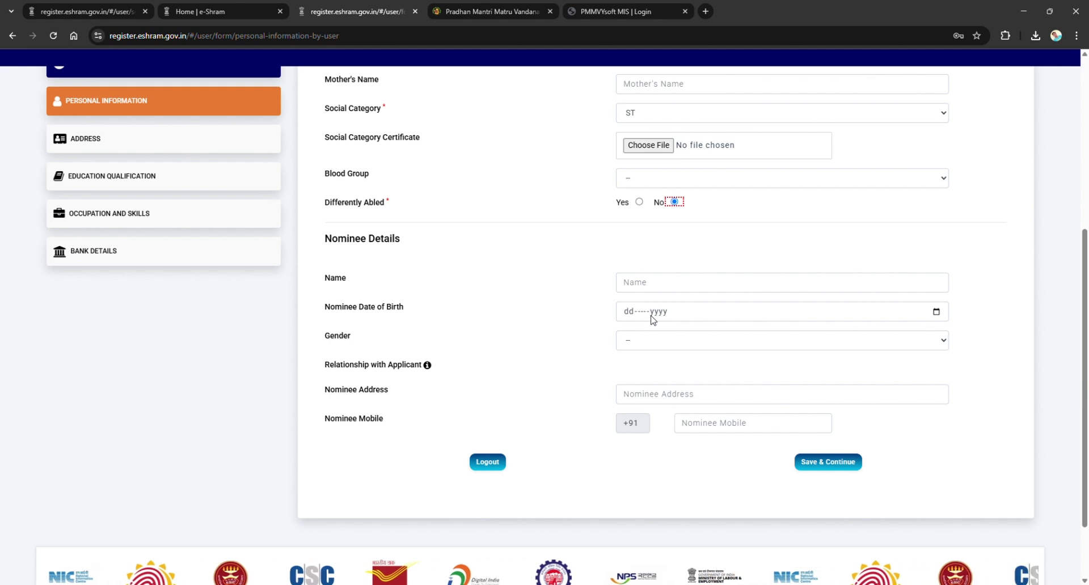
scroll(652, 319, up, 1)
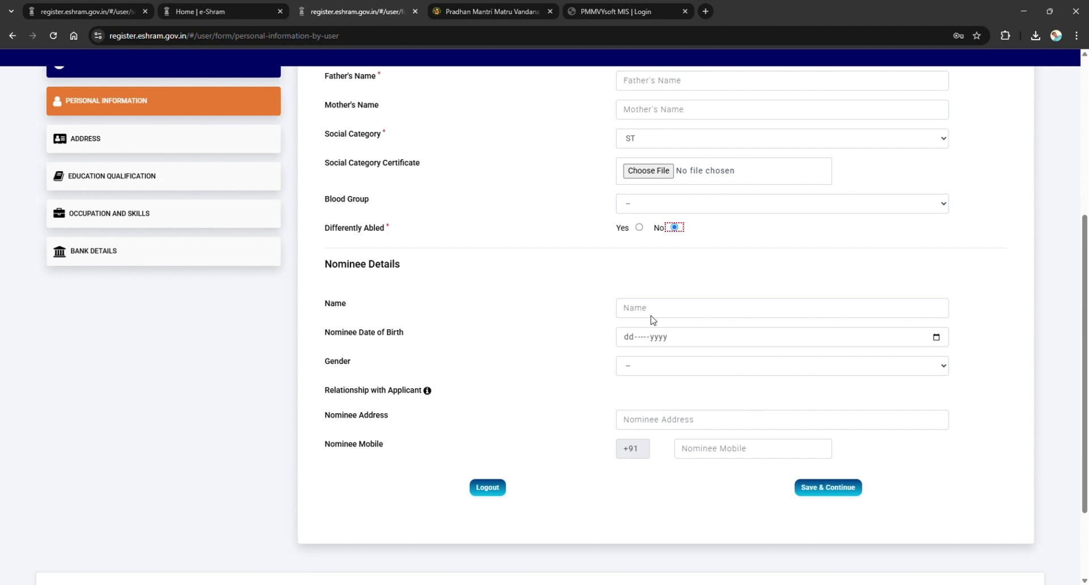
key(Return)
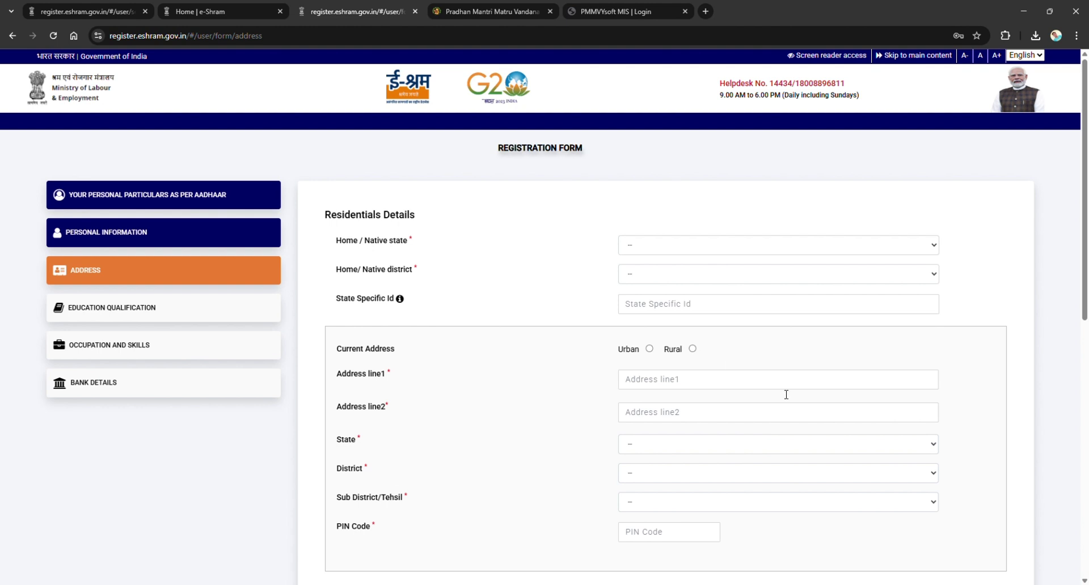
Set the home native state to Assam and the district to Karbi Anglong.
click(753, 252)
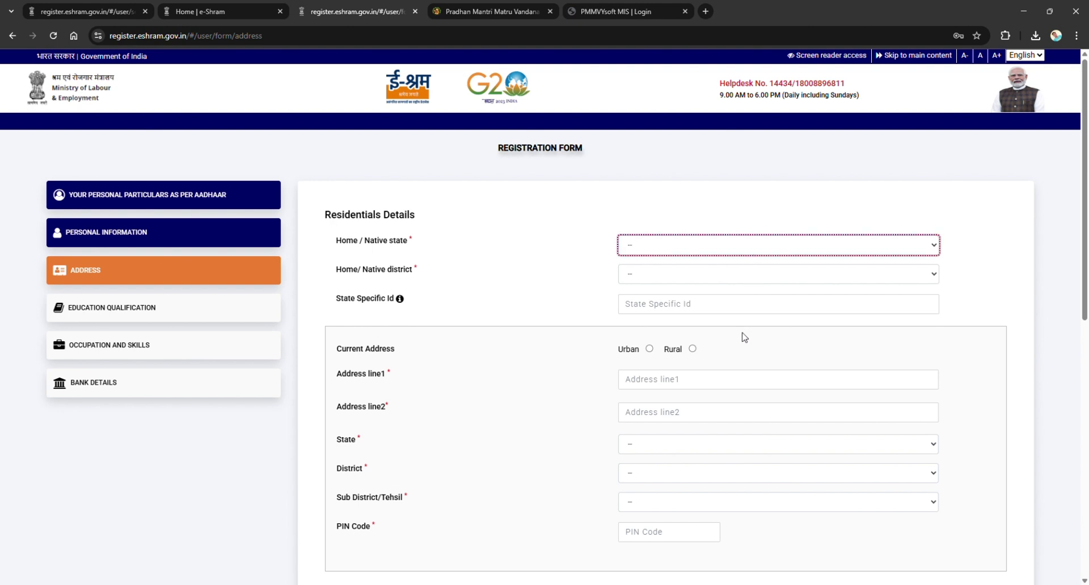
text(assam)
key(Tab)
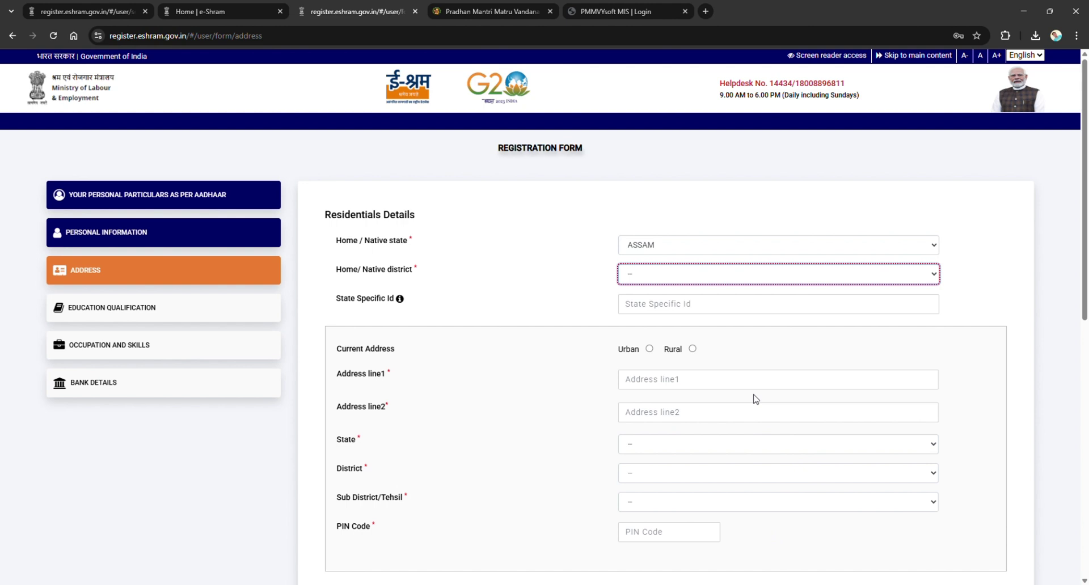
text(karbi)
scroll(557, 314, down, 2)
scroll(568, 312, down, 1)
scroll(576, 311, down, 1)
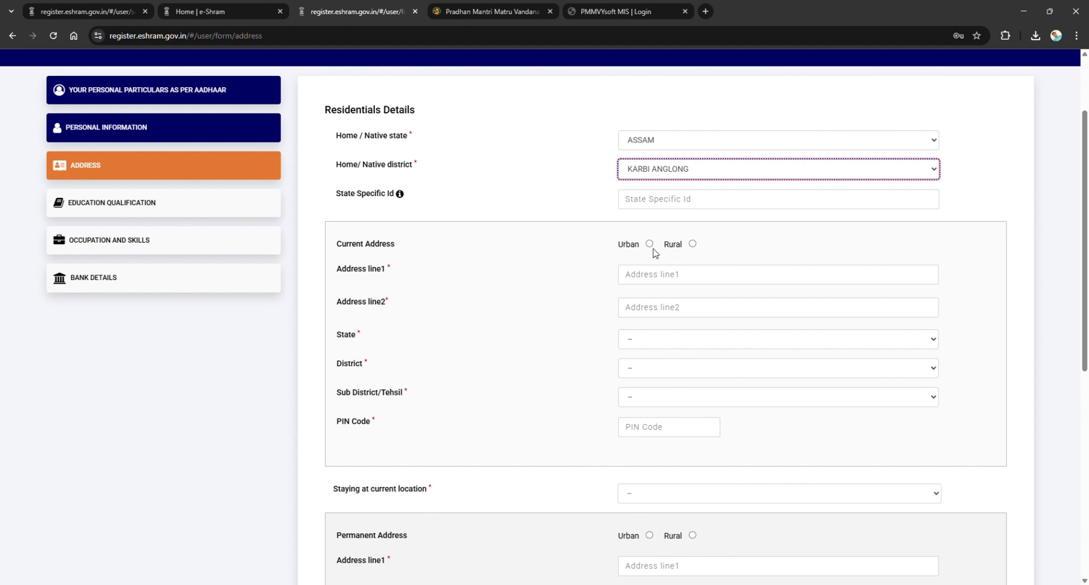
Mark the current address Rural, fill the address lines, and choose More than 25 years staying.
click(649, 244)
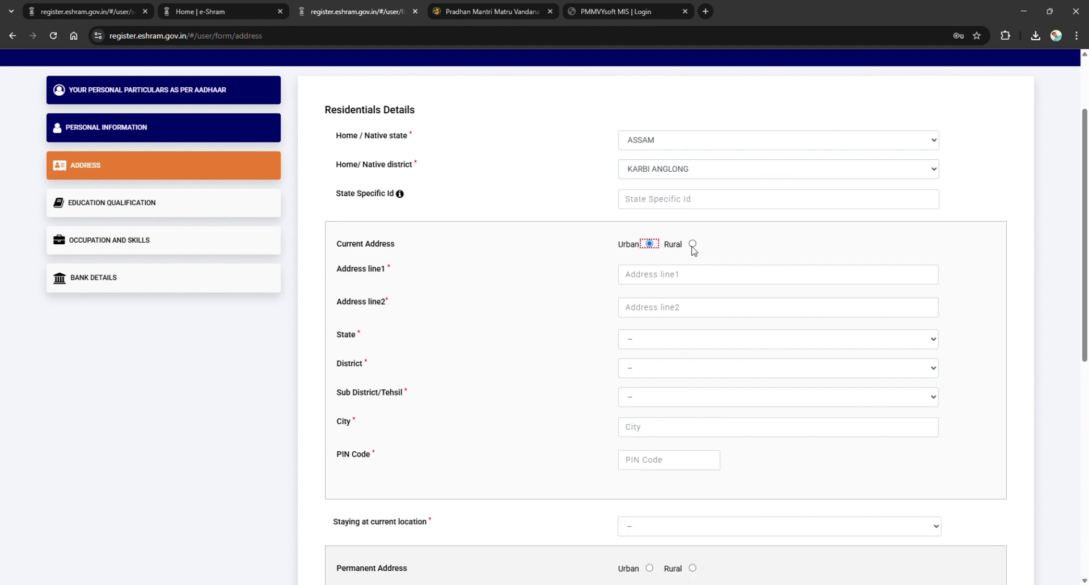
click(693, 244)
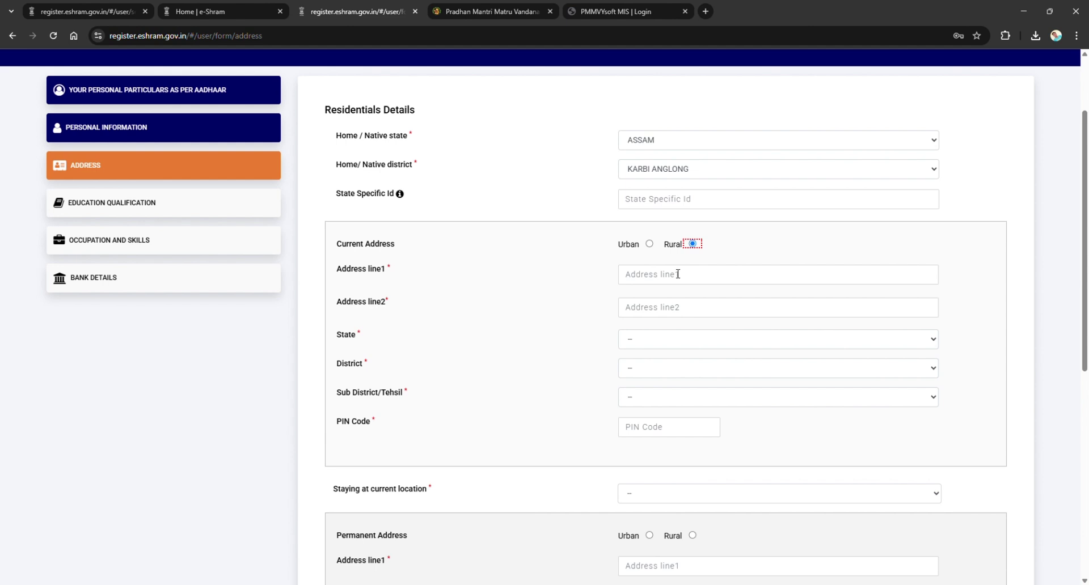
scroll(400, 286, down, 1)
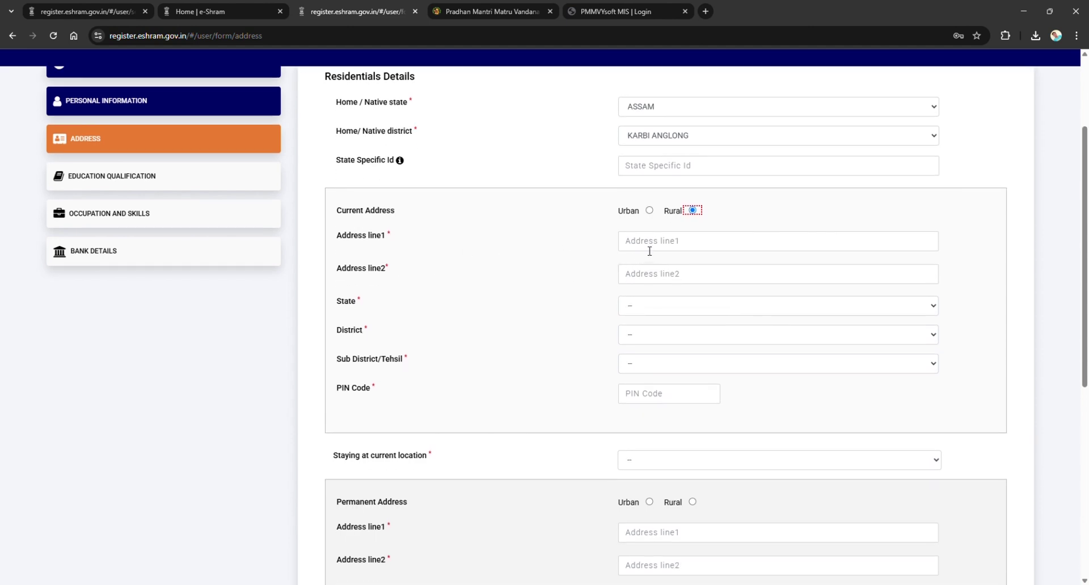
click(650, 251)
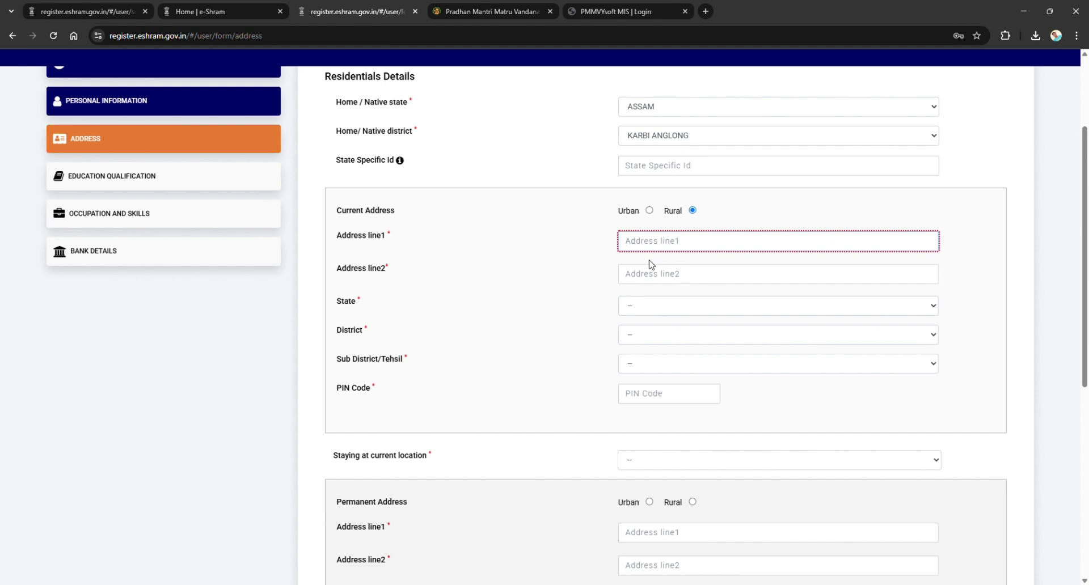
click(600, 292)
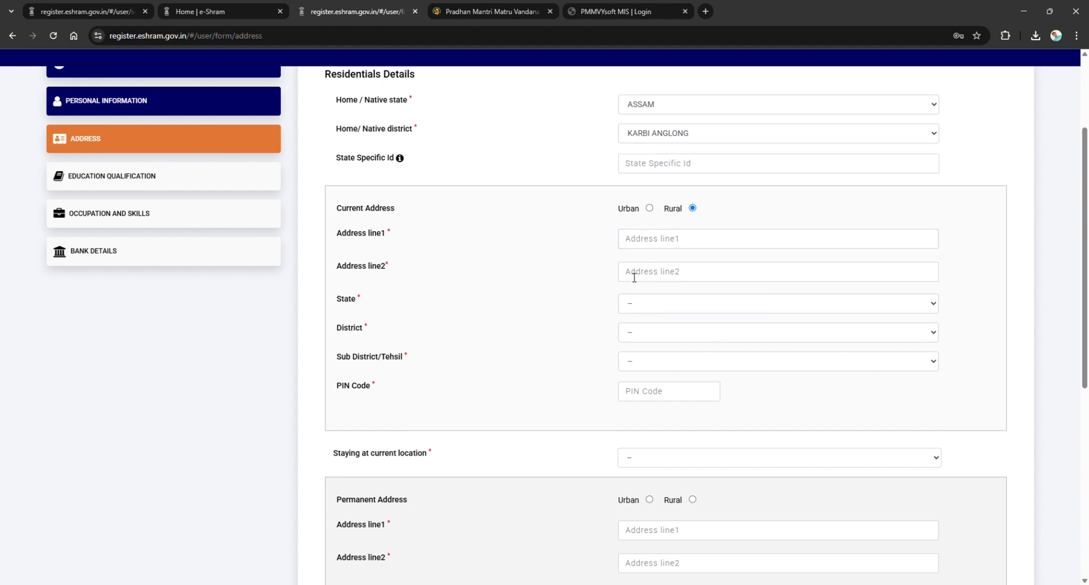
click(641, 270)
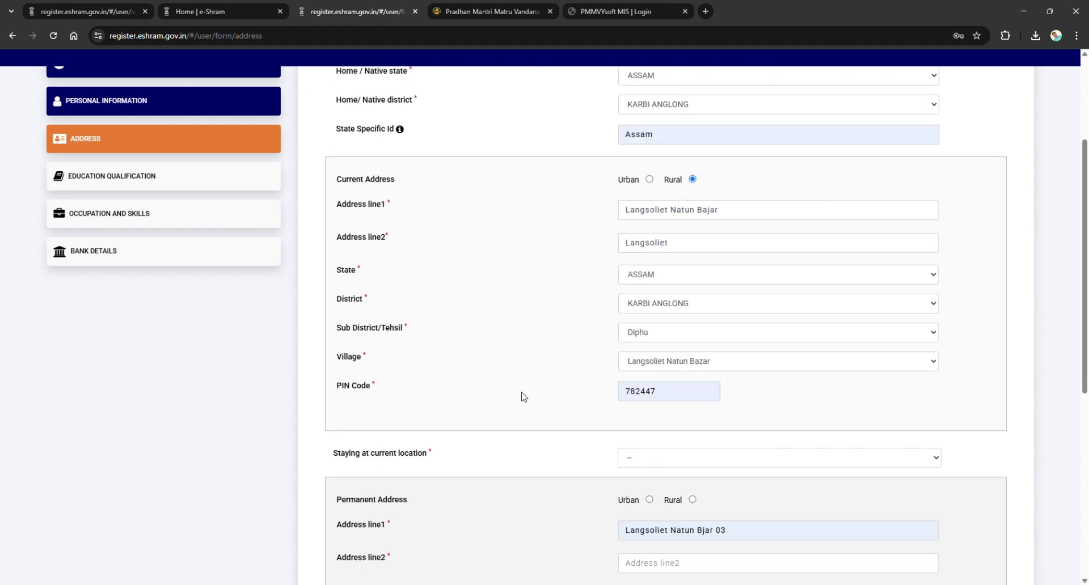
scroll(523, 396, down, 1)
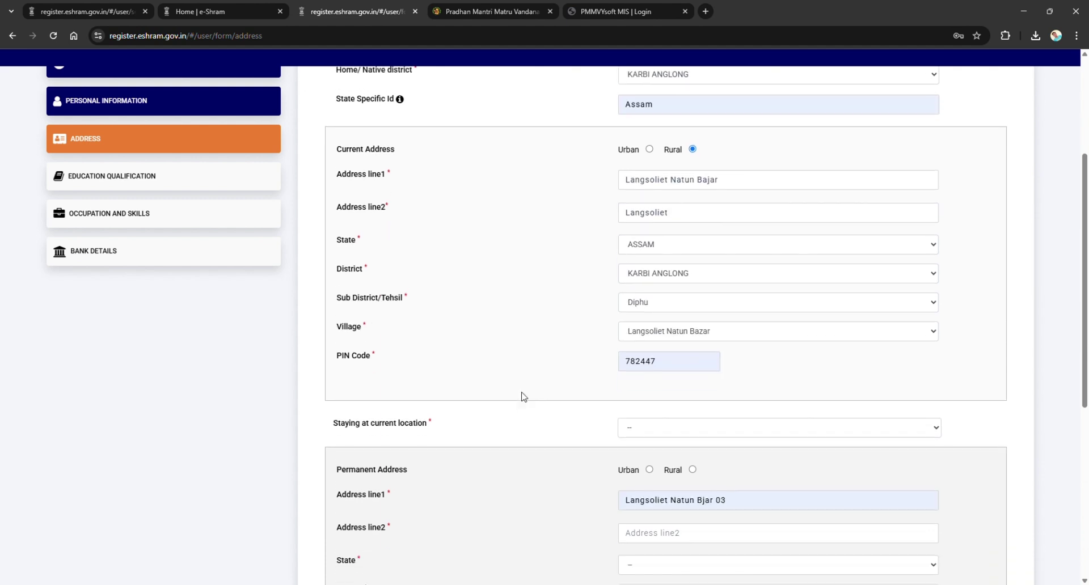
scroll(523, 396, down, 1)
scroll(523, 396, down, 1)
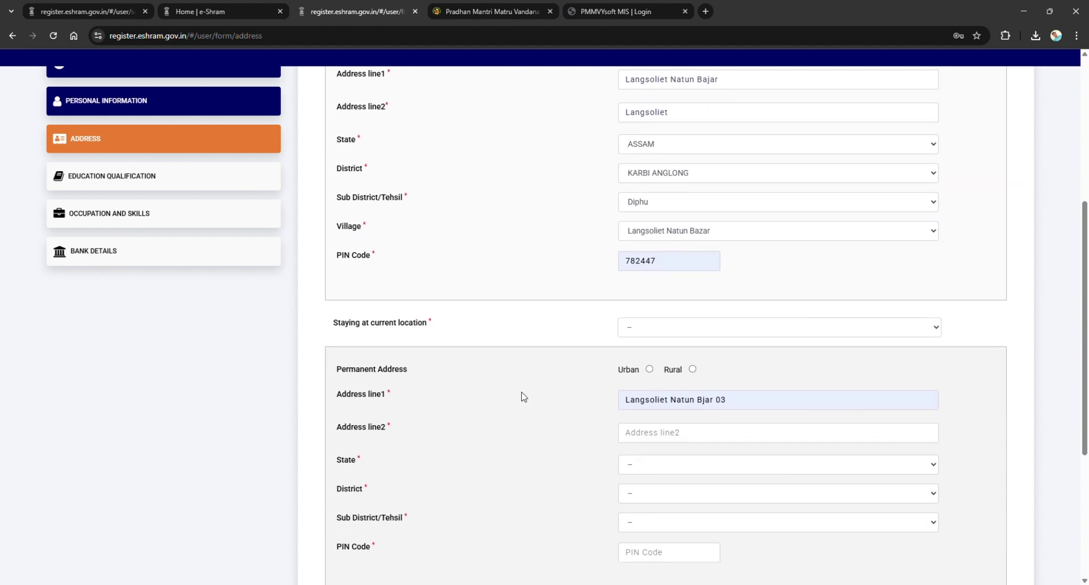
click(724, 332)
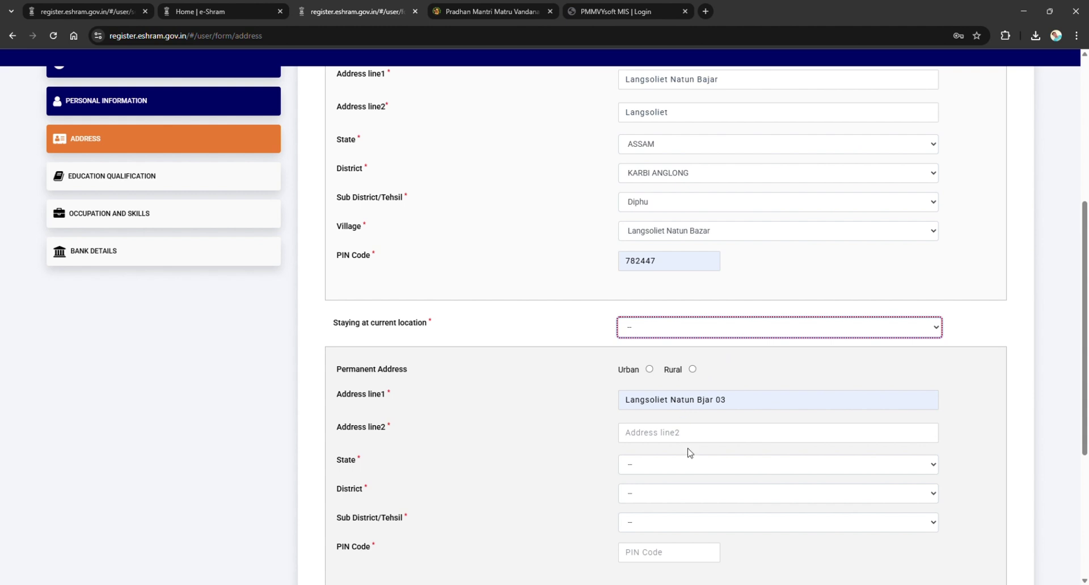
key(m)
Mark the permanent address as Rural and set education qualification to Higher Secondary.
click(692, 370)
scroll(692, 370, down, 5)
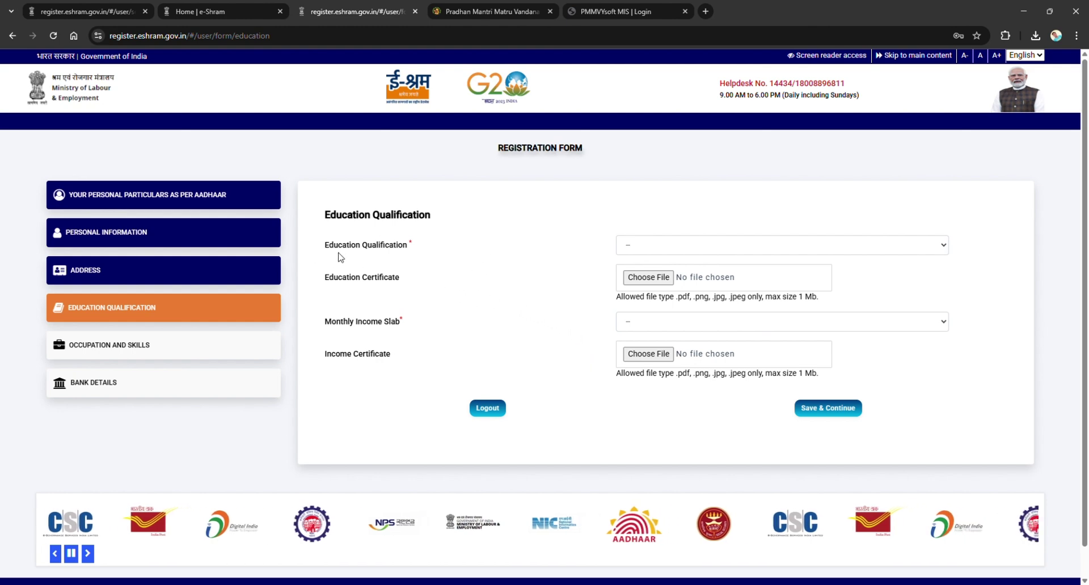
click(630, 246)
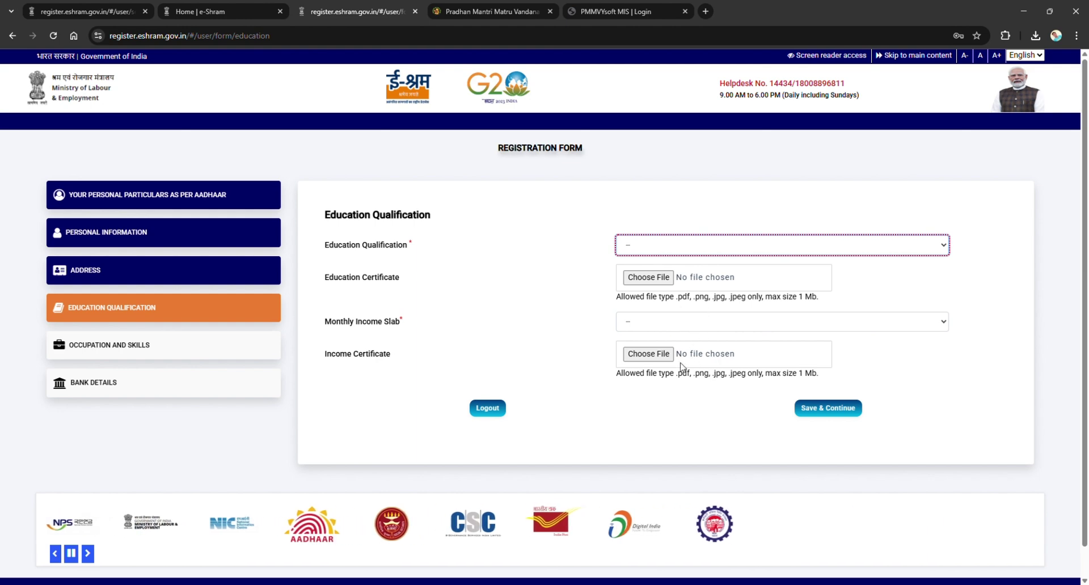
key(h)
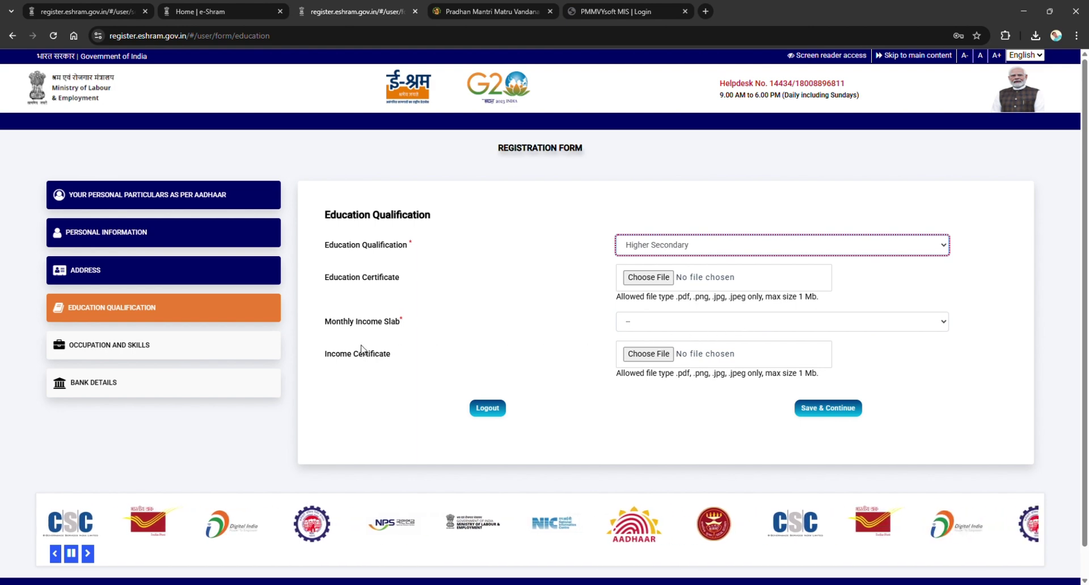
Set the monthly income slab to 10000 & Below and save the education details.
click(629, 322)
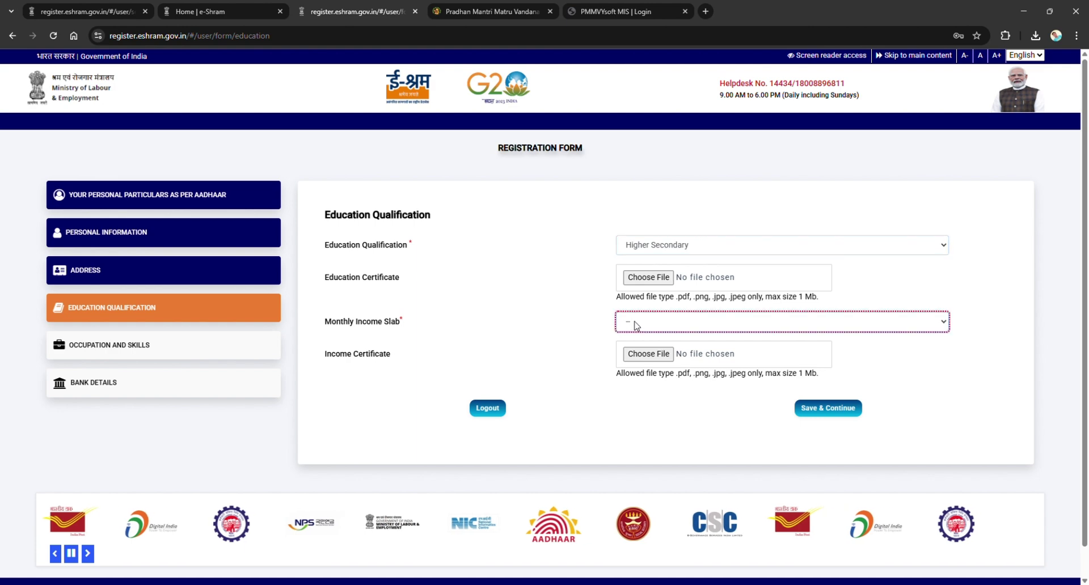
click(579, 334)
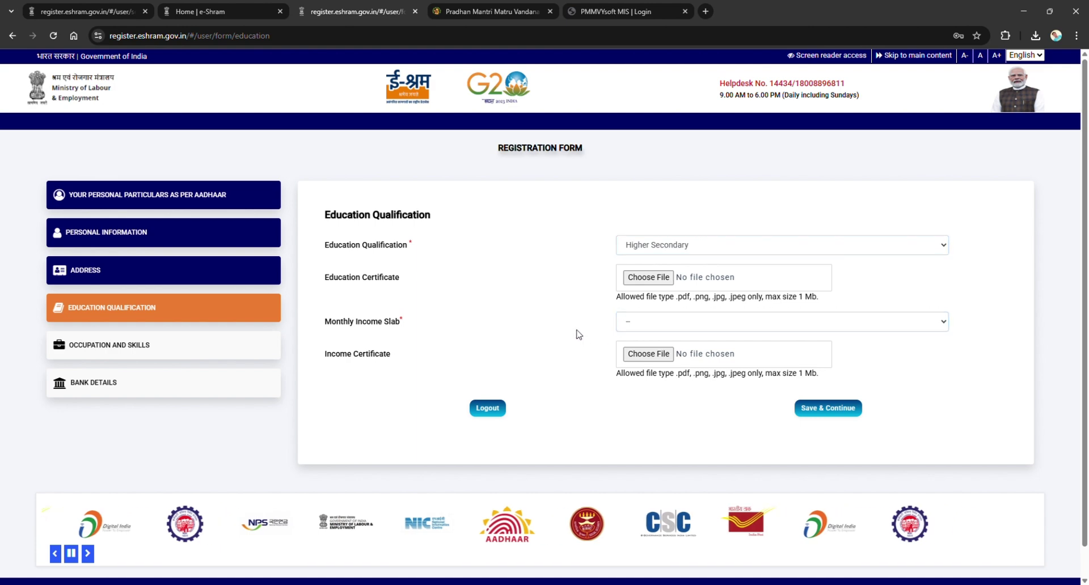
click(674, 324)
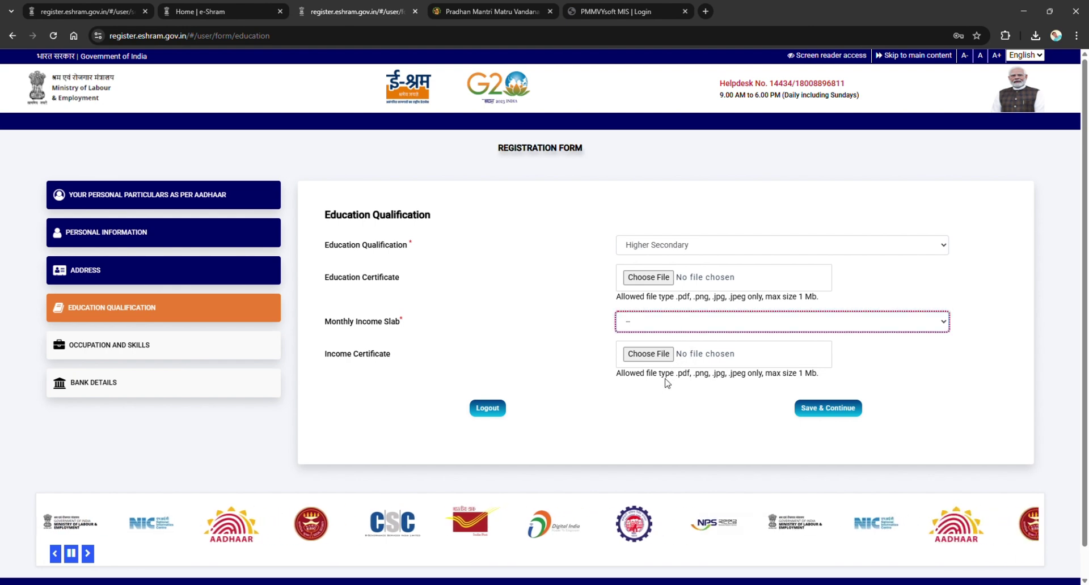
key(Down)
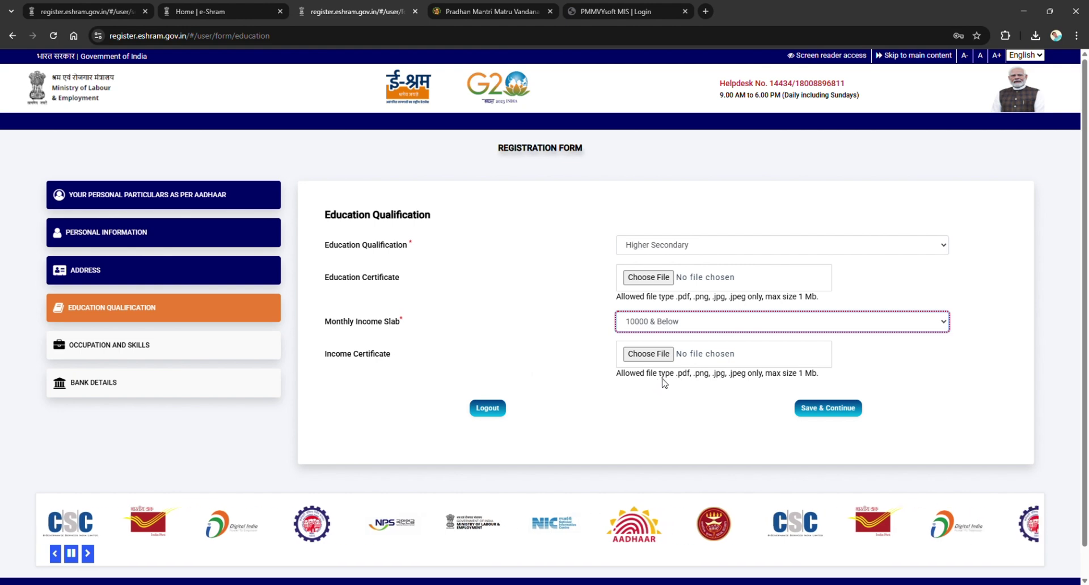
click(844, 410)
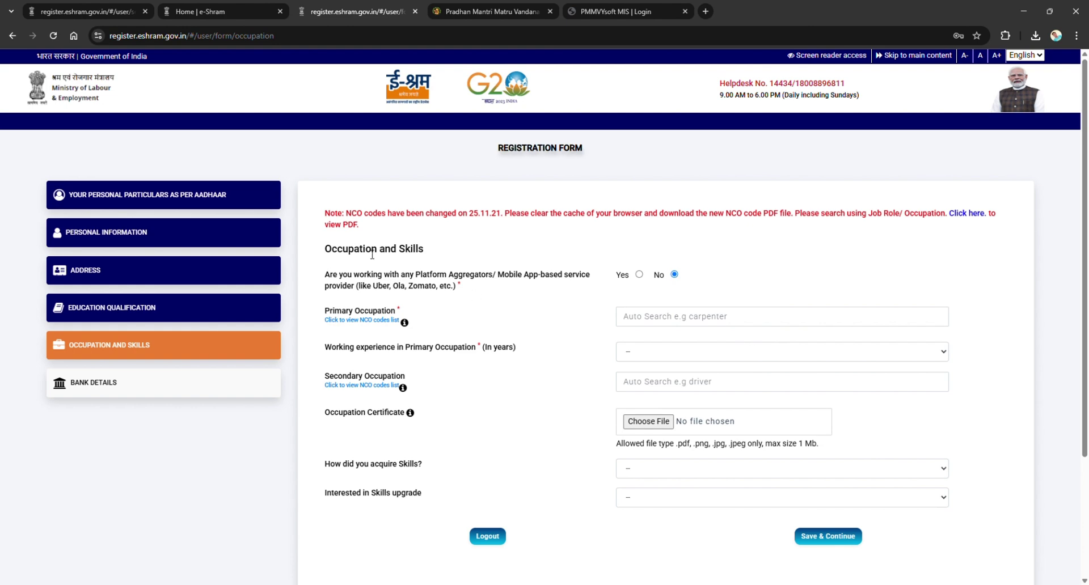
Keep platform worker No, set occupation to Social Work Associate Professionals with 1 year experience.
click(675, 274)
click(671, 317)
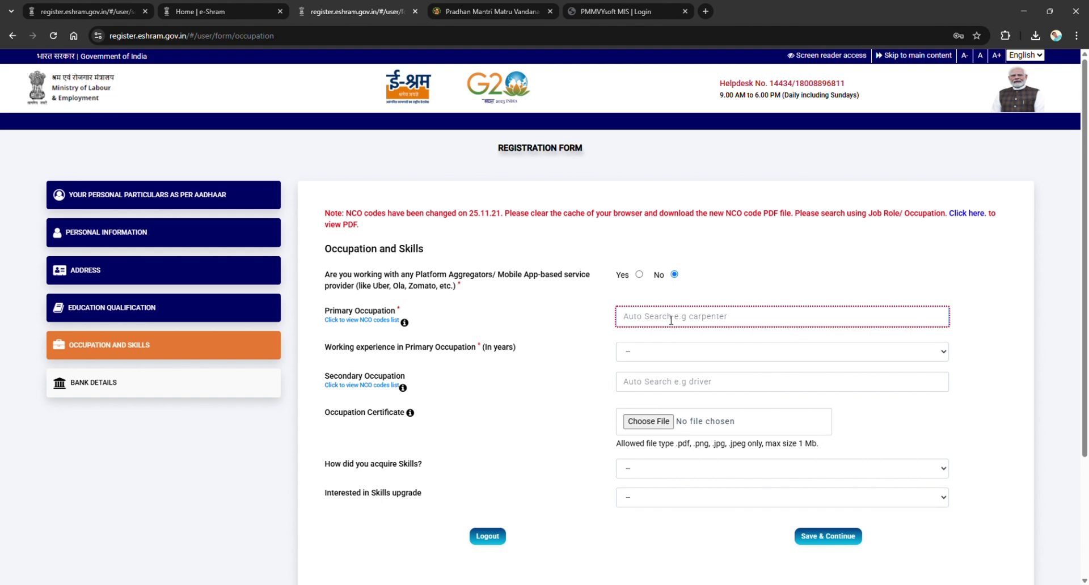
text(Sel)
text(f Employed)
click(638, 359)
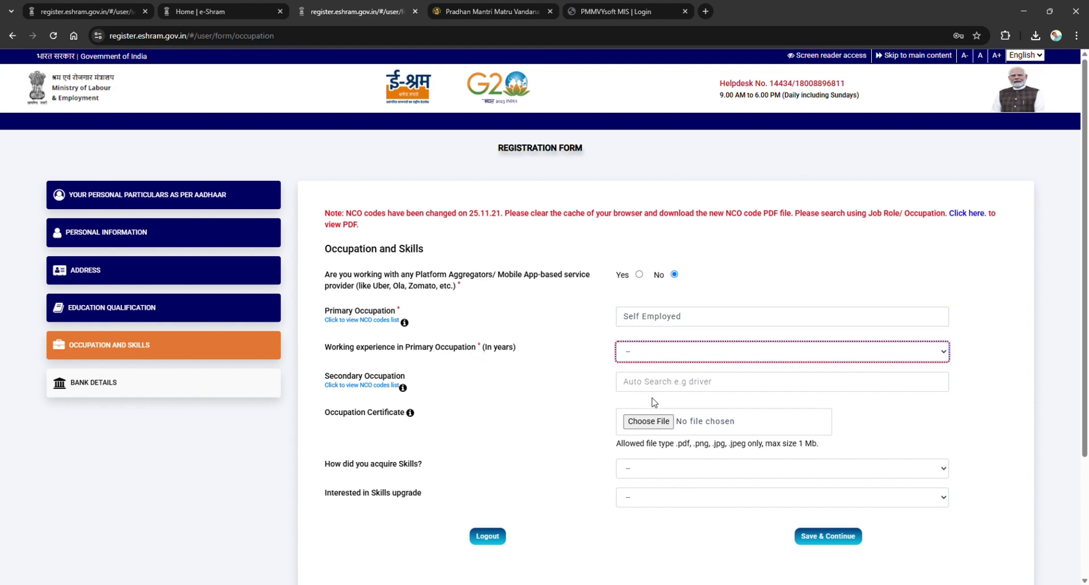
key(2)
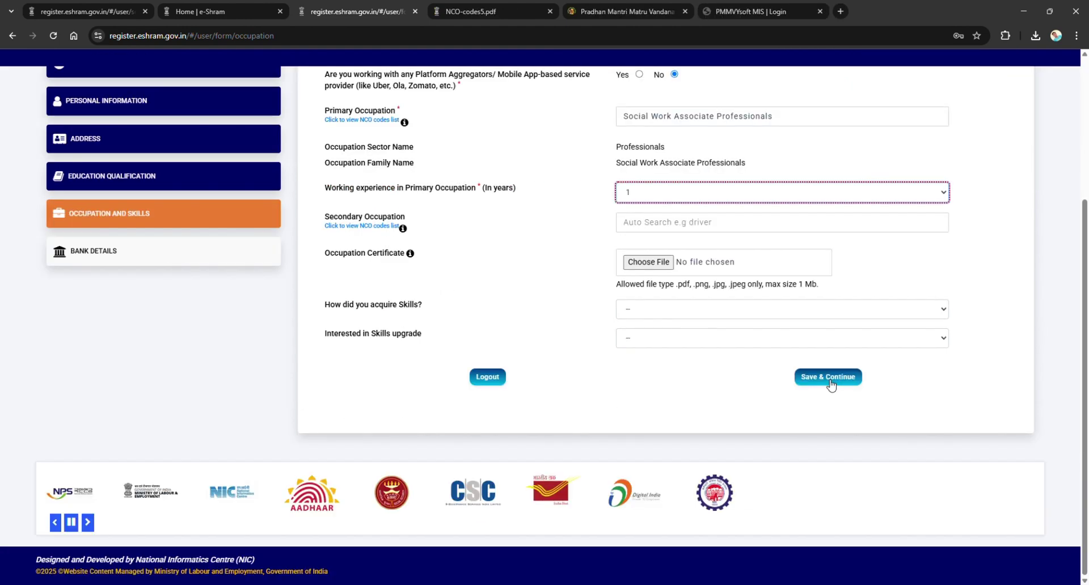
Save the occupation details, go through the bank account fields, and save to reach the preview.
click(830, 380)
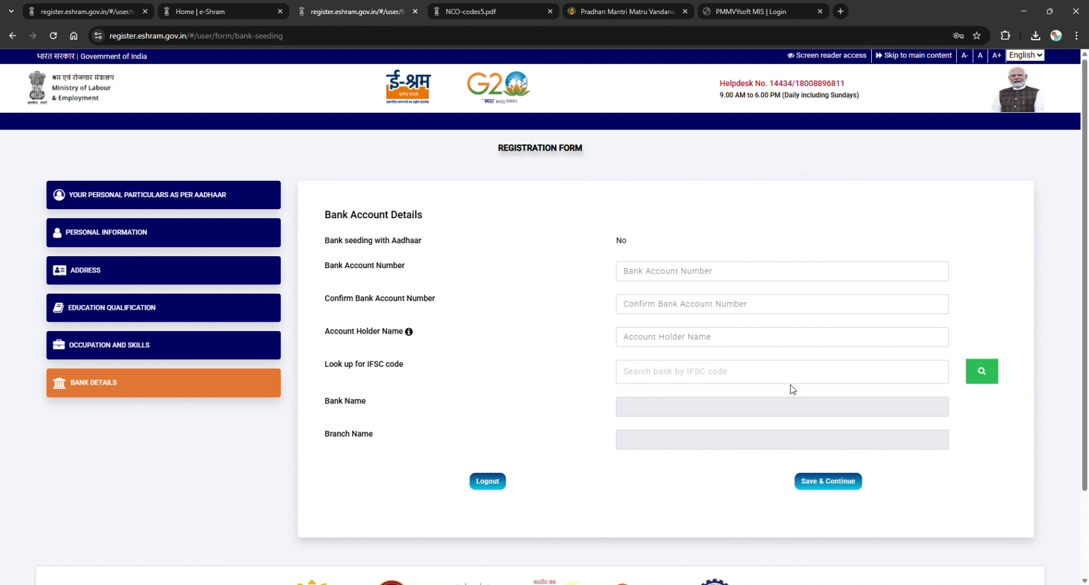
click(704, 277)
click(659, 310)
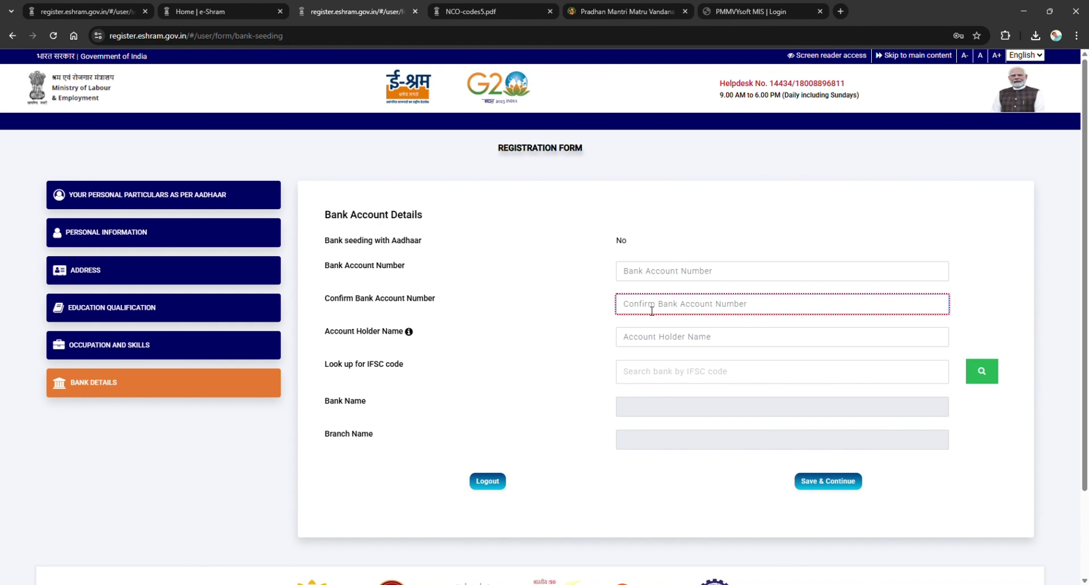
click(548, 345)
click(649, 340)
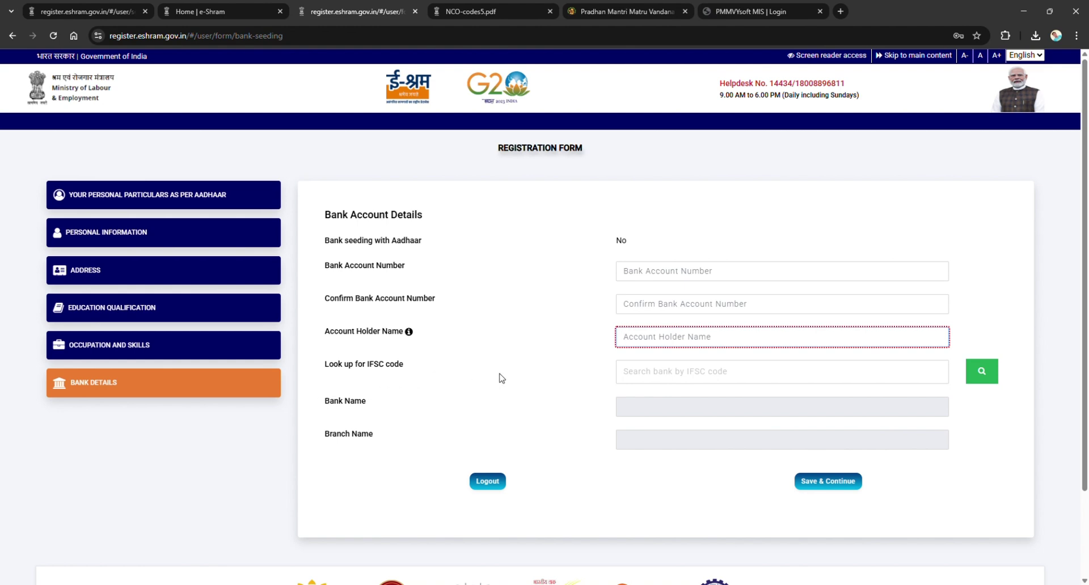
click(658, 407)
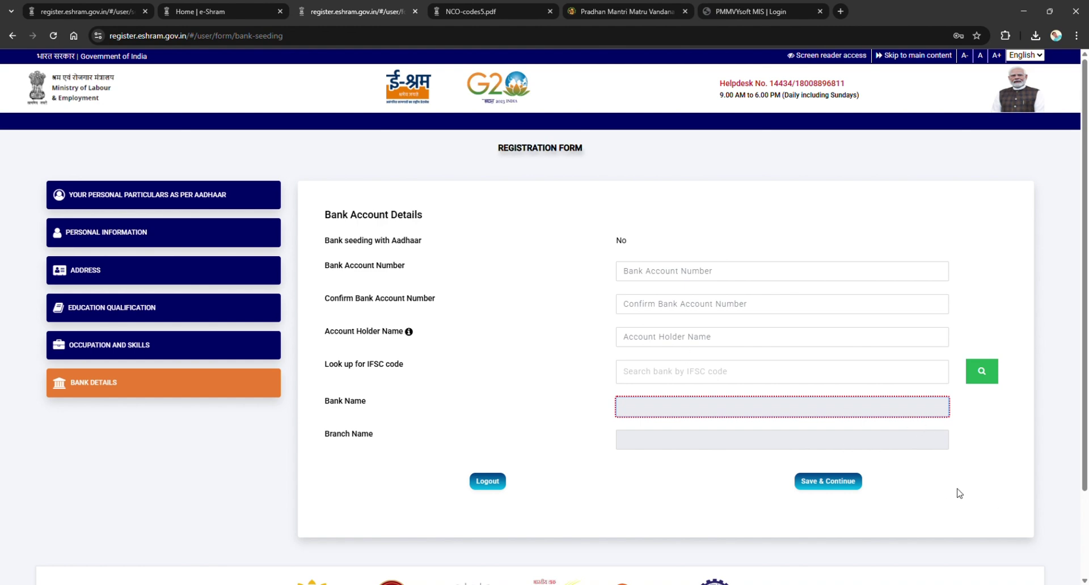
click(834, 481)
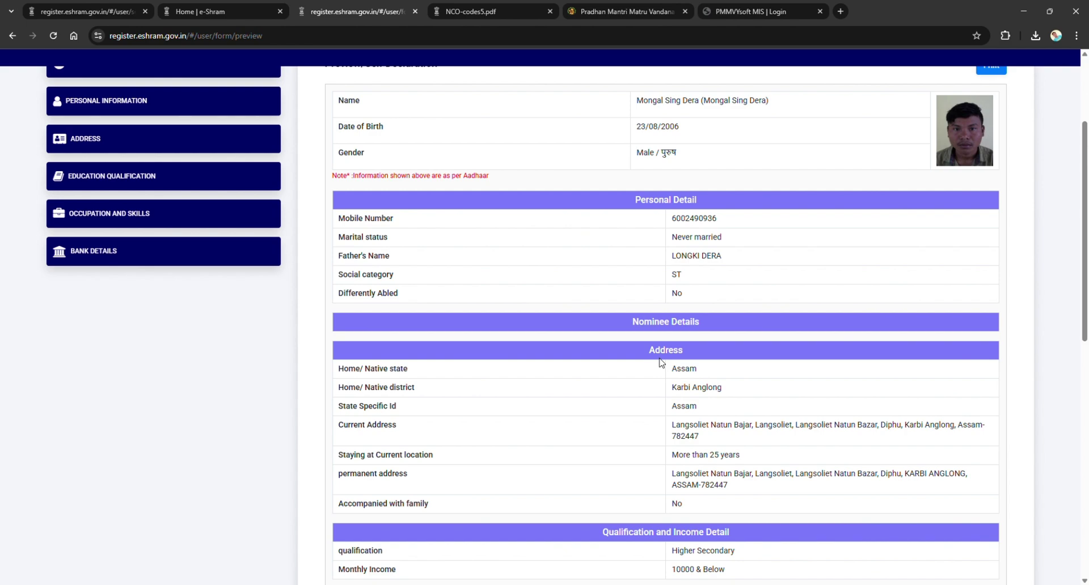
Scroll through the registration preview and tick the self-declaration undertaking checkbox.
scroll(660, 361, up, 1)
scroll(660, 362, down, 10)
scroll(661, 361, up, 10)
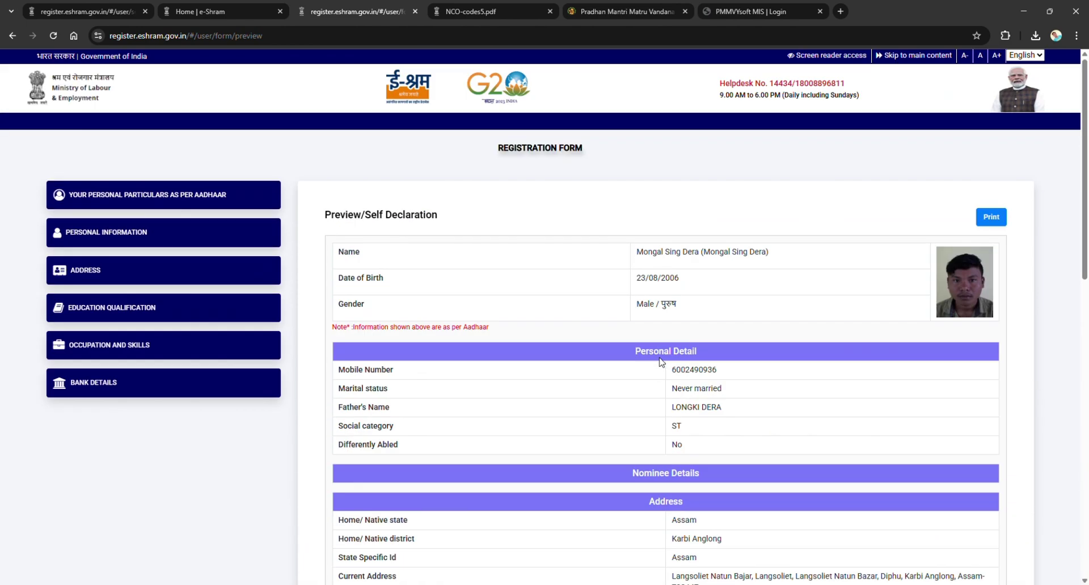
scroll(661, 362, down, 4)
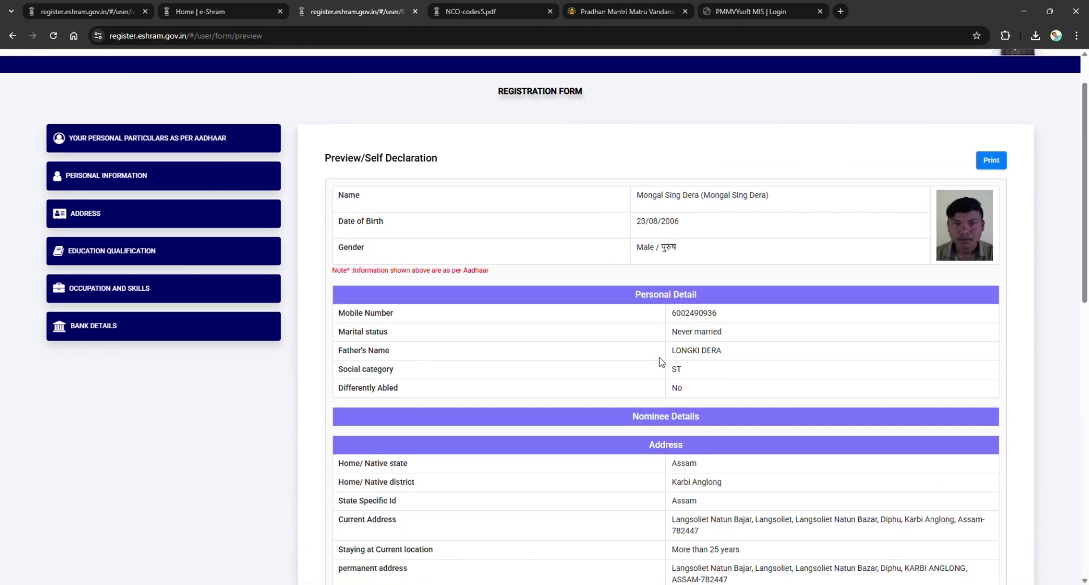
scroll(661, 362, down, 2)
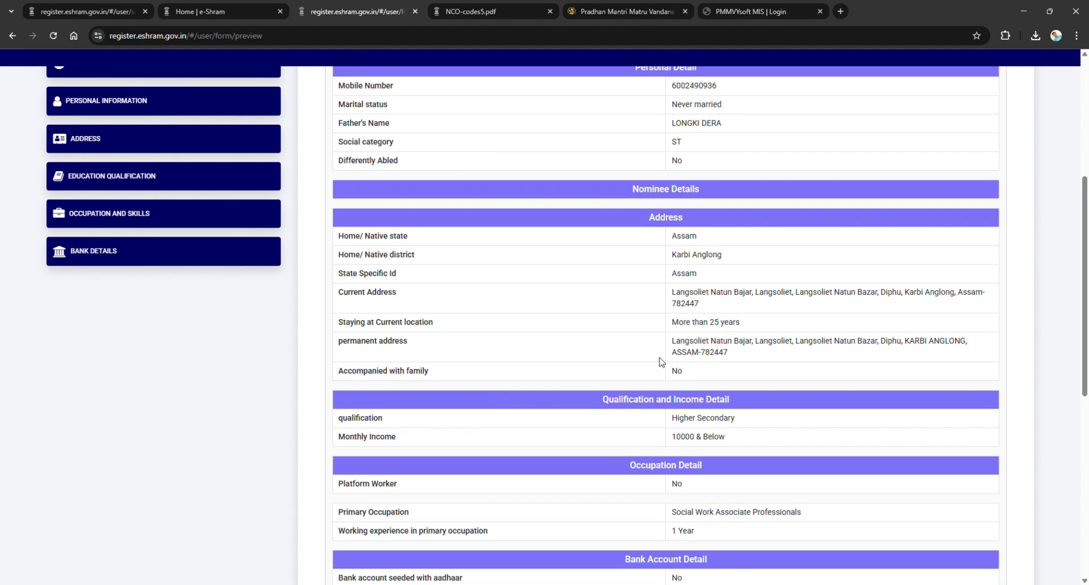
scroll(661, 361, up, 1)
scroll(661, 362, up, 2)
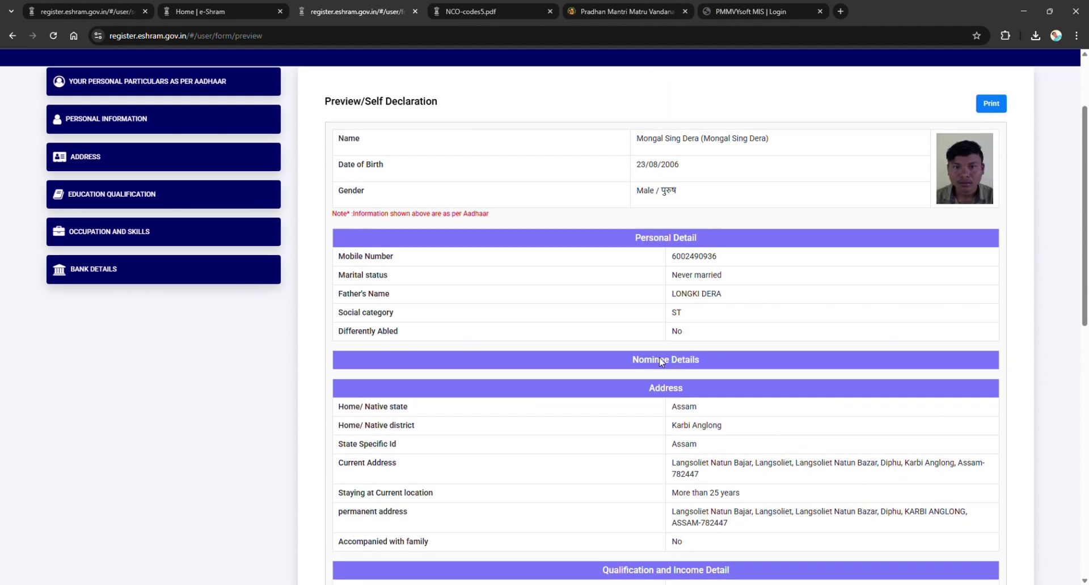
scroll(663, 363, down, 4)
scroll(664, 363, down, 6)
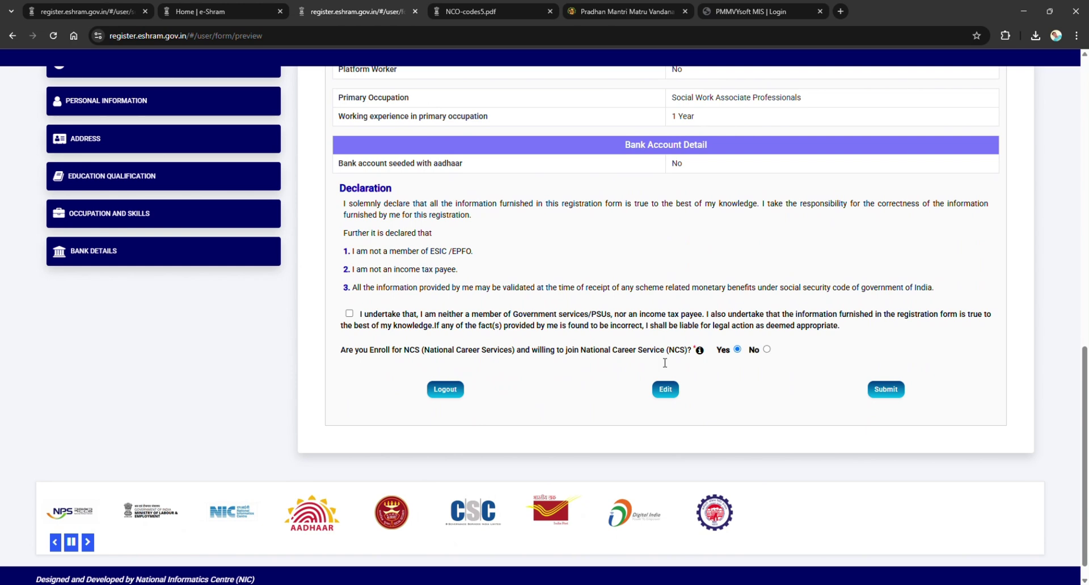
click(349, 314)
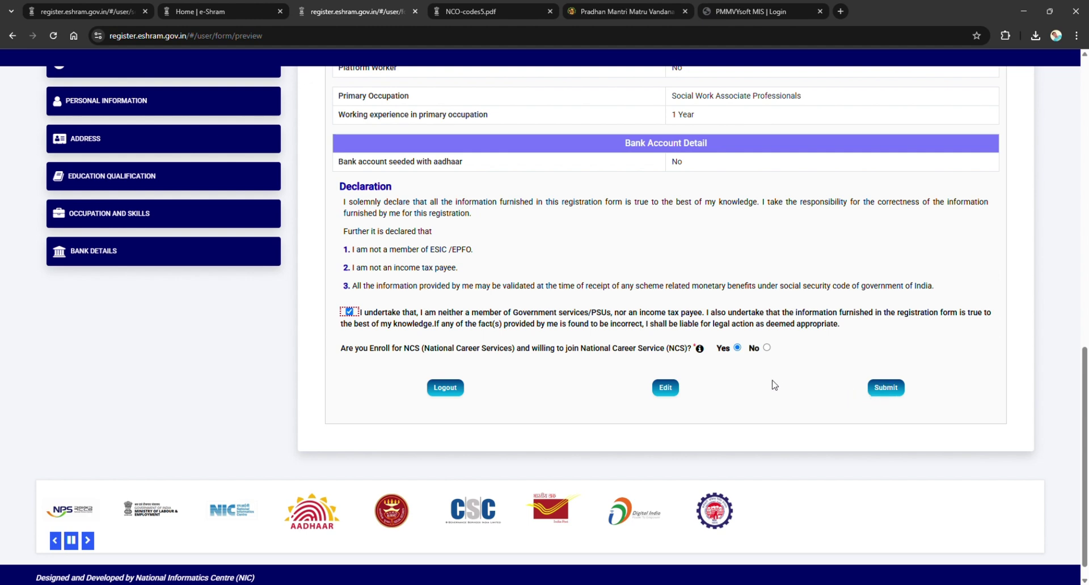
Submit the registration and scroll down to view the generated eShram UAN card.
click(885, 388)
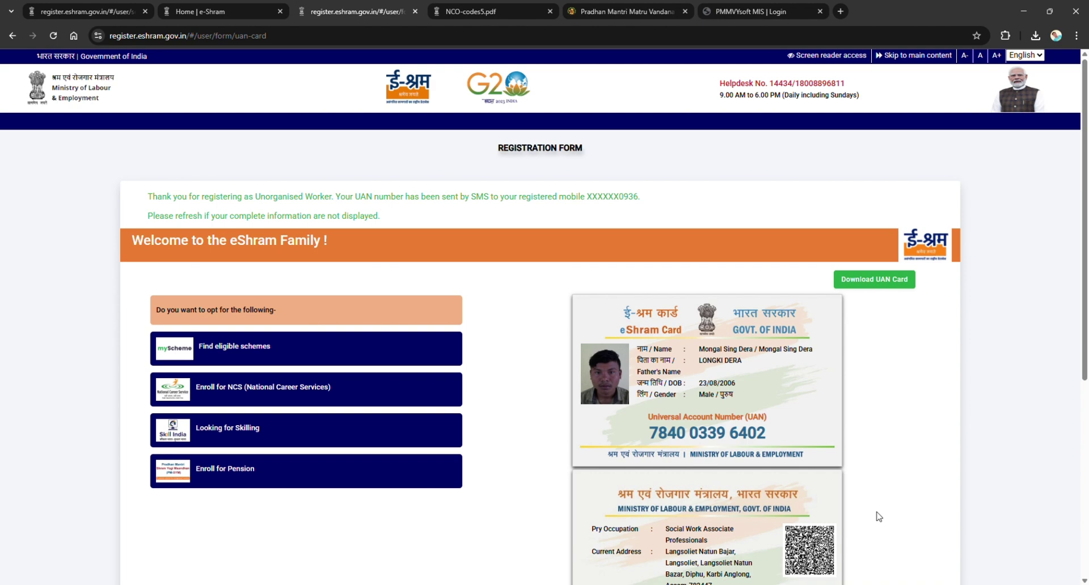
scroll(879, 517, down, 1)
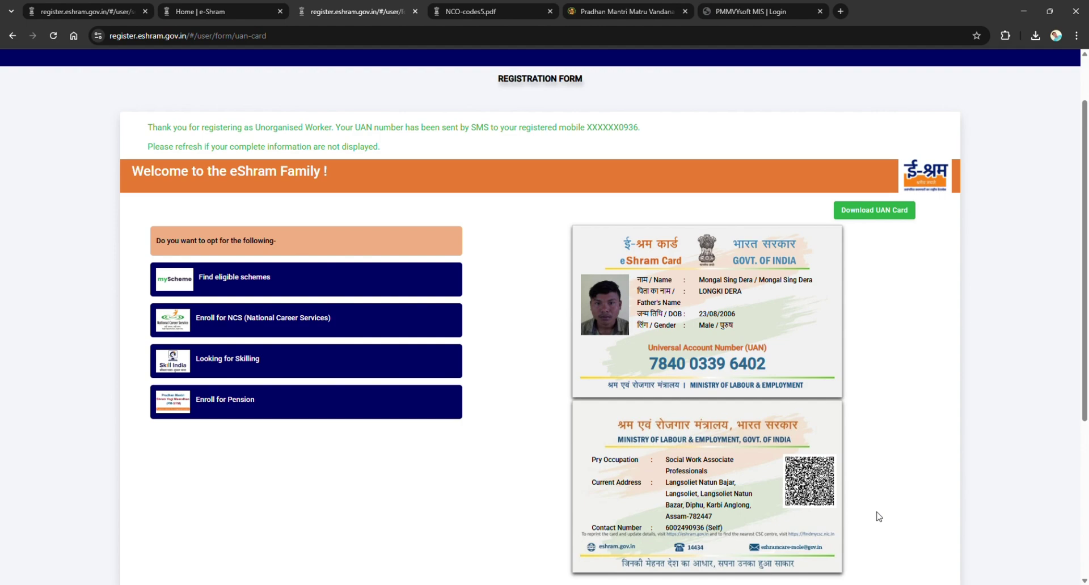
Switch to the 'Home | e-Shram' browser tab showing the eshram.gov.in home page.
key(ctrl+shift+Tab)
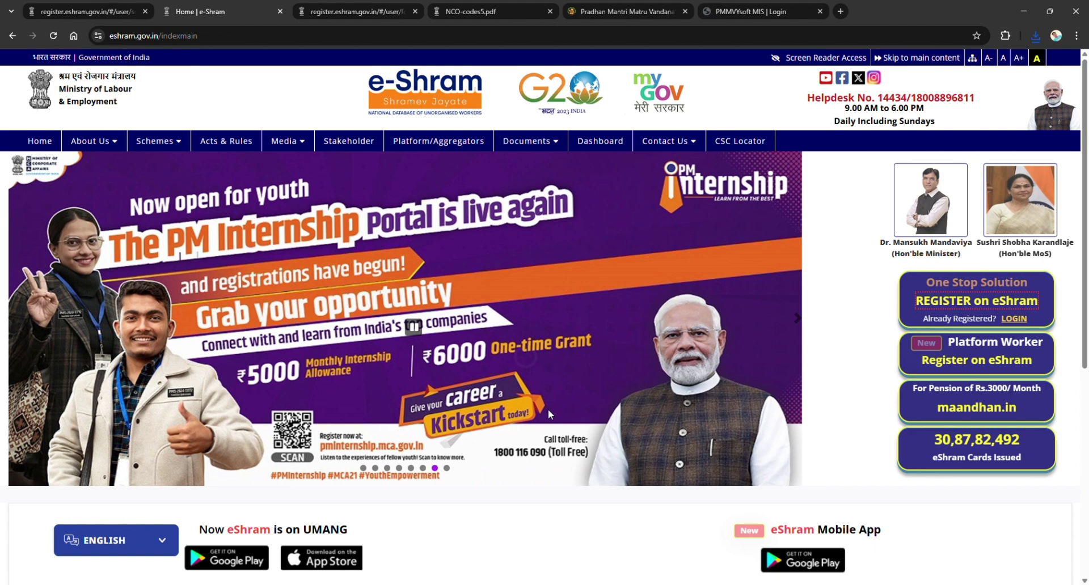